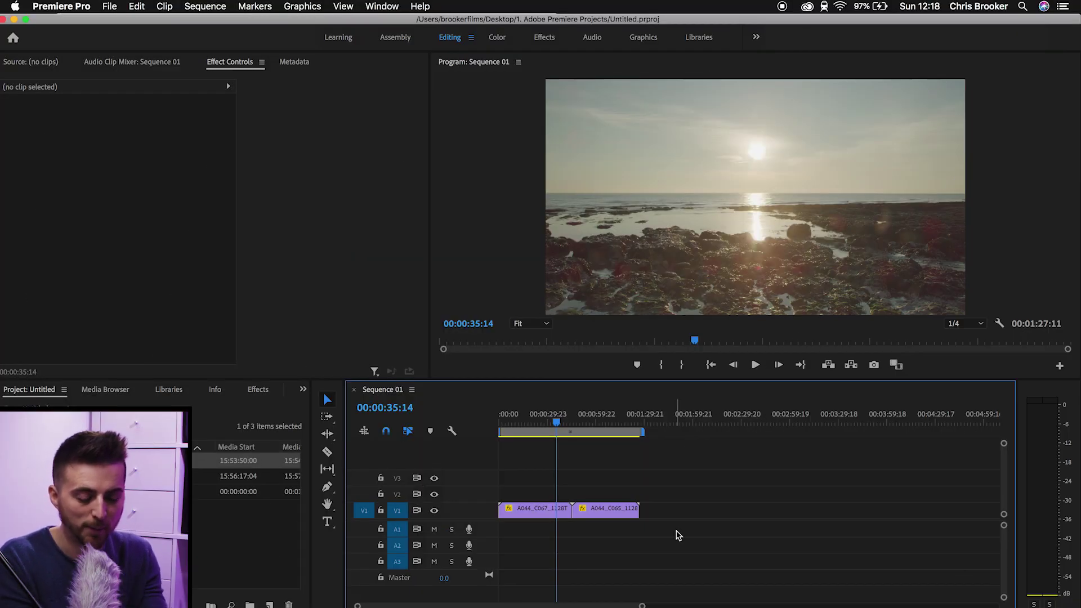
# Step: Select the first beach clip on V1 and switch to the Color workspace
pyautogui.click(514, 510)
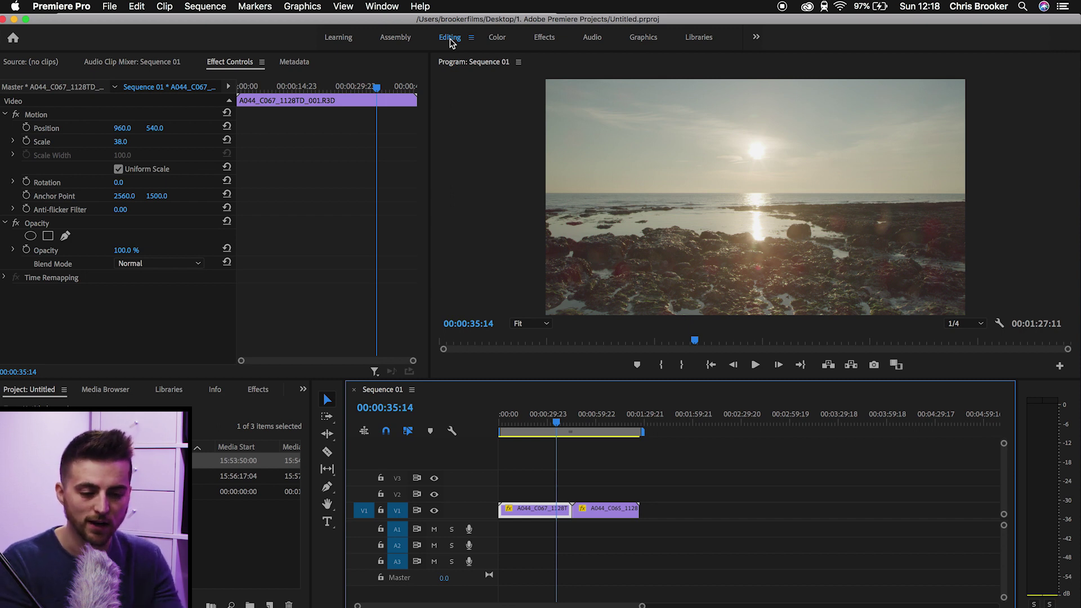
pyautogui.click(497, 38)
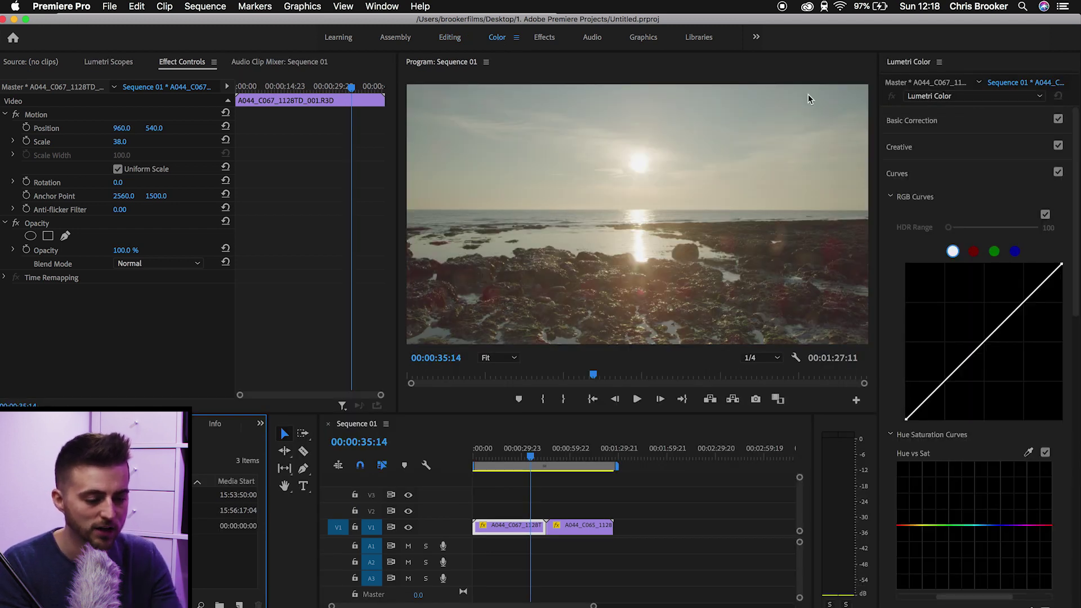
# Step: Collapse the Lumetri Curves section and scrub the playhead back to an earlier frame
pyautogui.click(918, 175)
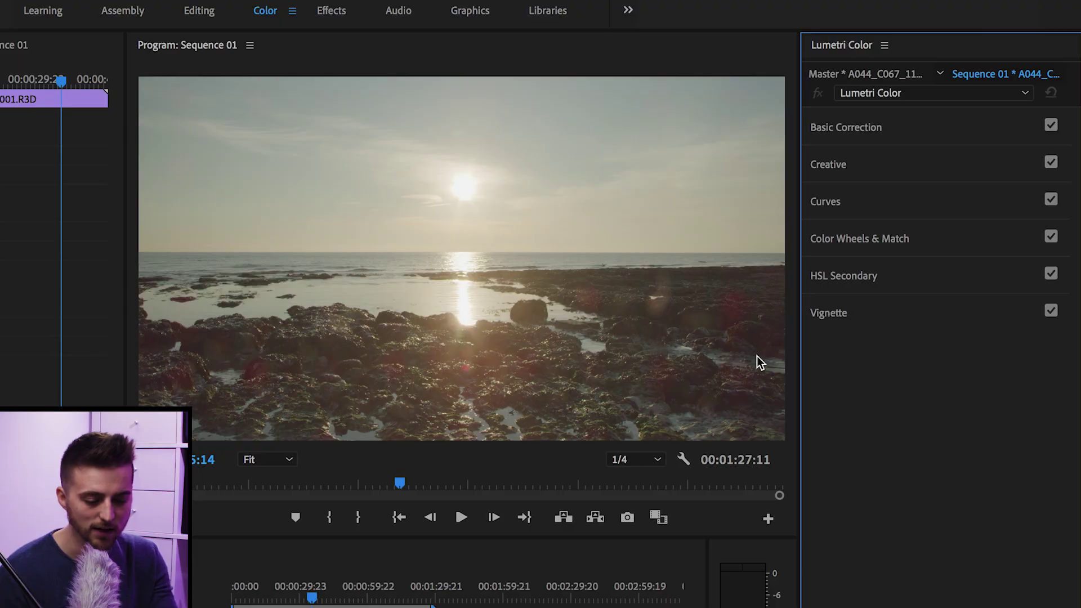
pyautogui.moveTo(311, 589); pyautogui.dragTo(280, 589)
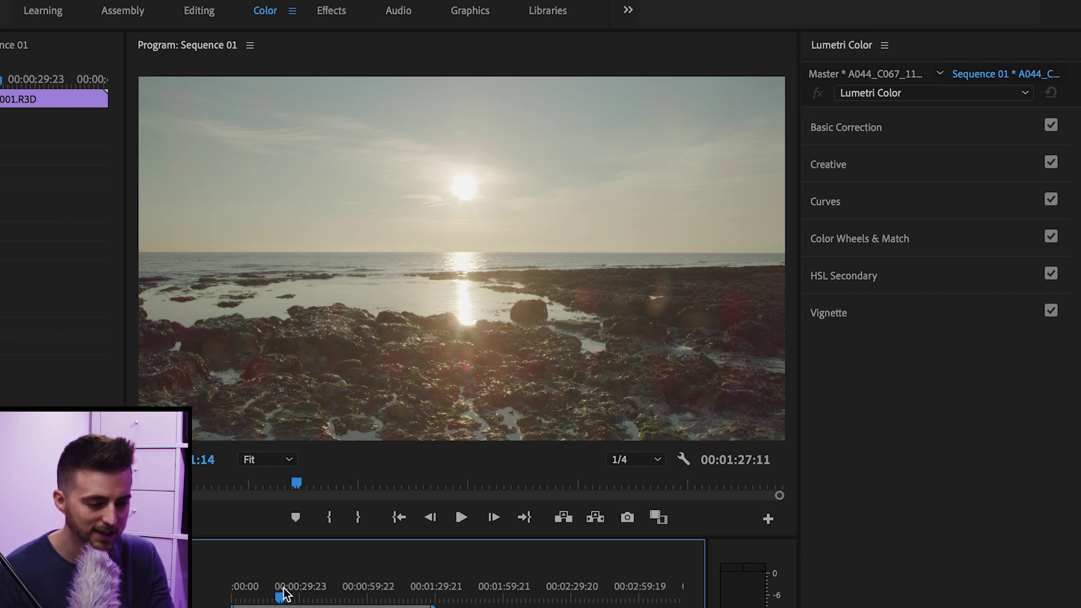
# Step: In Basic Correction, warm the white balance, add contrast, lift shadows to 20 and set saturation 140
pyautogui.click(930, 123)
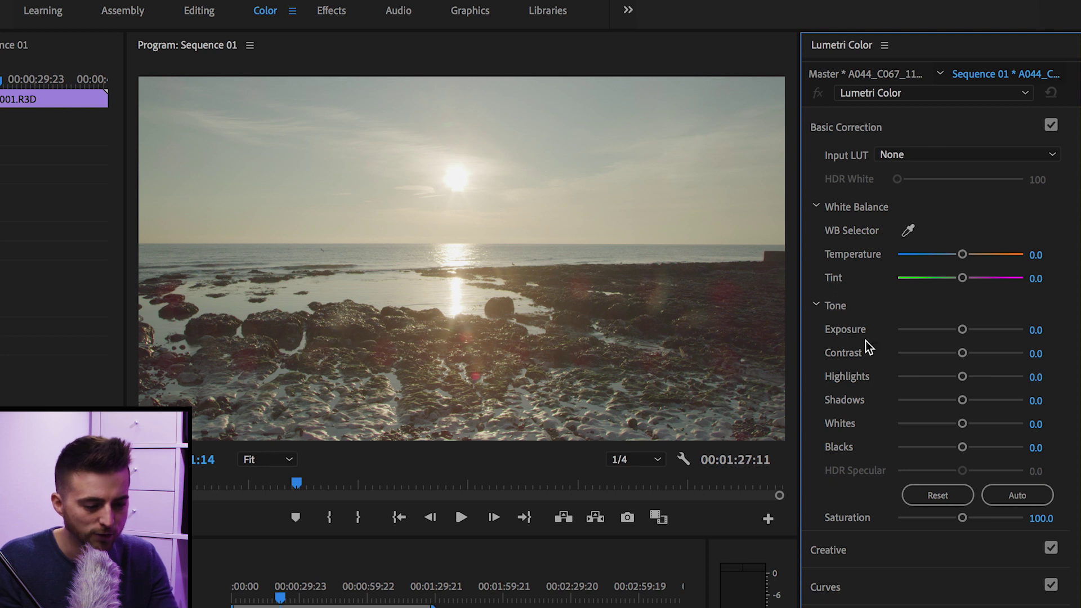
pyautogui.moveTo(962, 255); pyautogui.dragTo(961, 280)
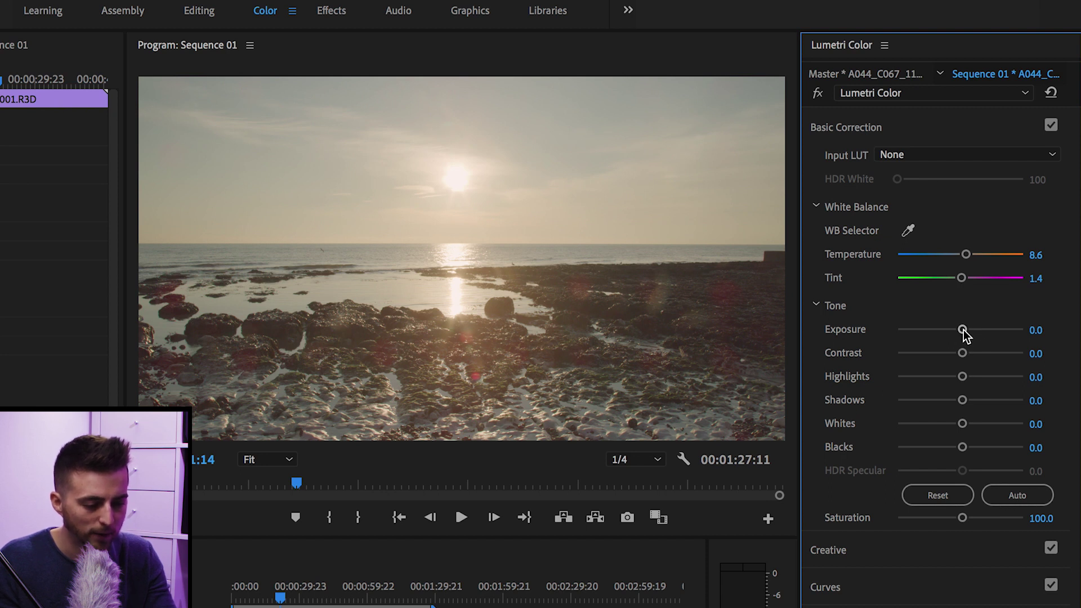
pyautogui.moveTo(963, 331); pyautogui.dragTo(913, 383)
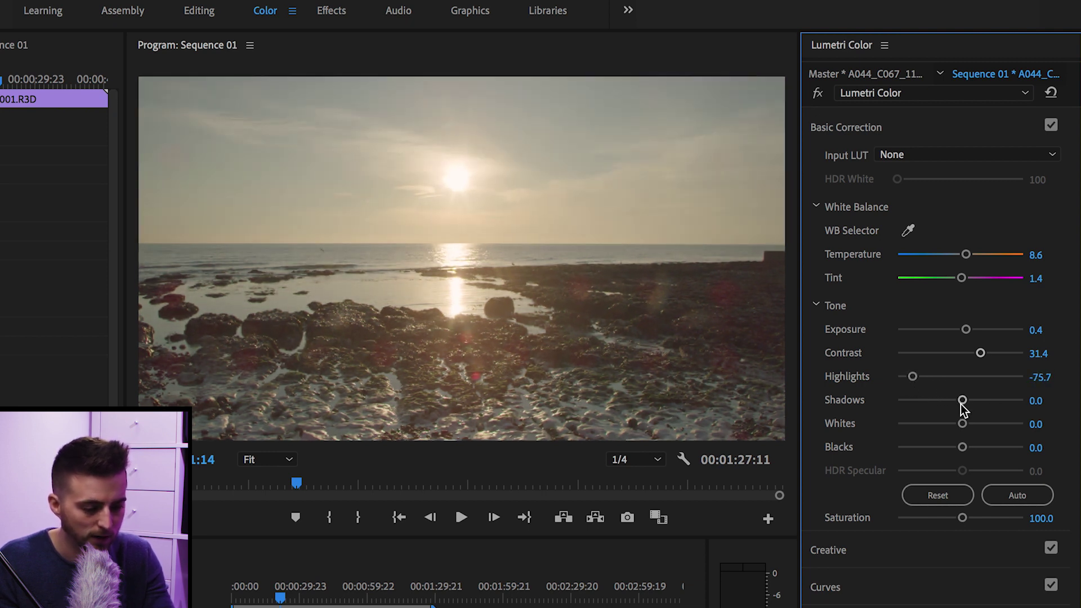
pyautogui.moveTo(961, 404); pyautogui.dragTo(934, 450)
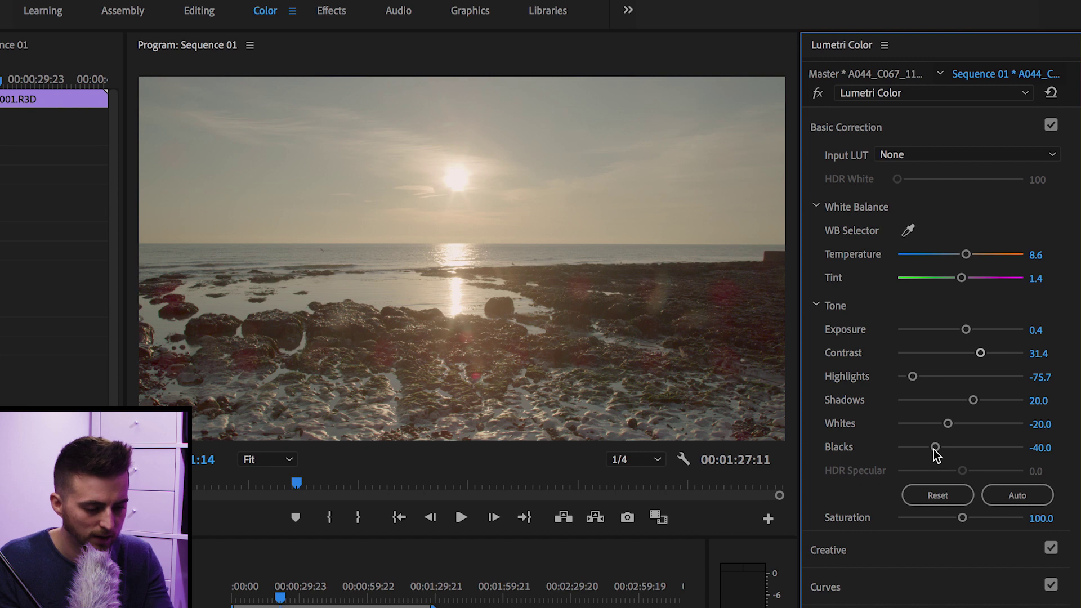
pyautogui.moveTo(962, 518); pyautogui.dragTo(919, 525)
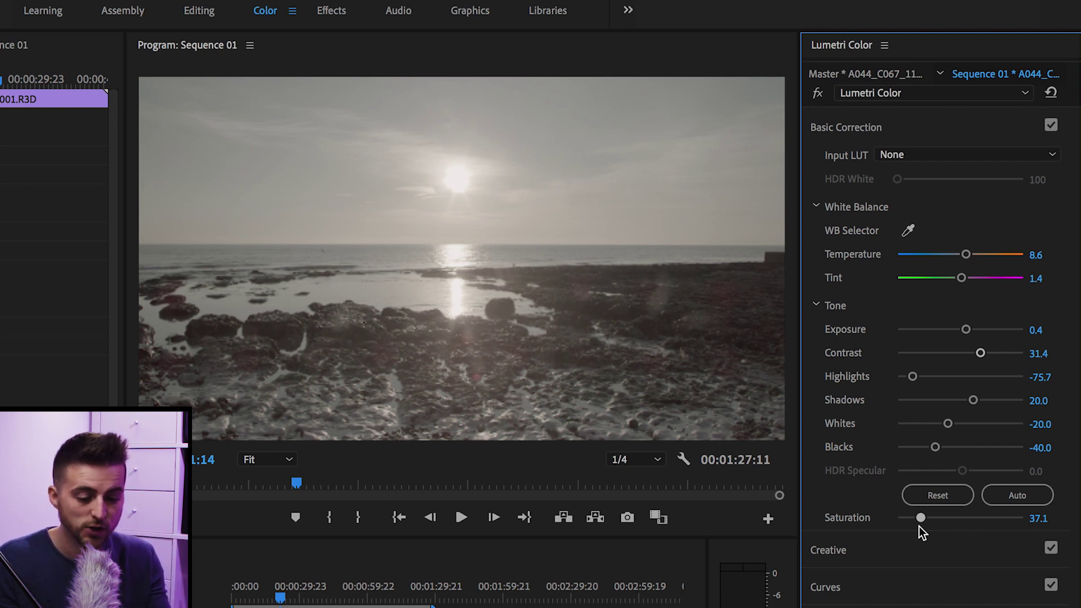
pyautogui.moveTo(919, 526); pyautogui.dragTo(1079, 525)
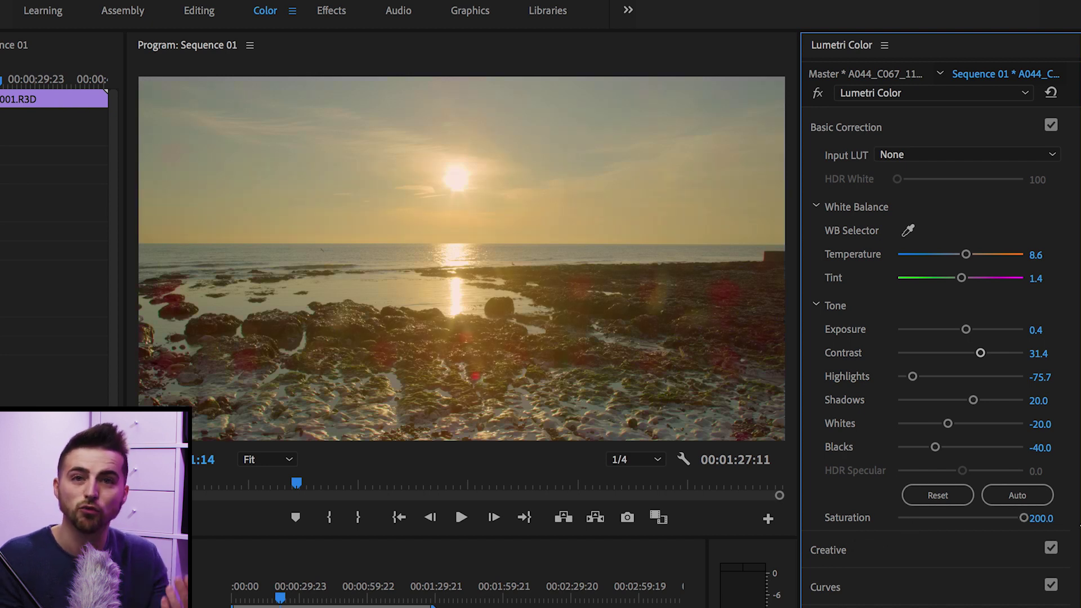
pyautogui.moveTo(1014, 520)
pyautogui.mouseDown()
pyautogui.moveTo(989, 519)
pyautogui.moveTo(1028, 516)
pyautogui.mouseUp()
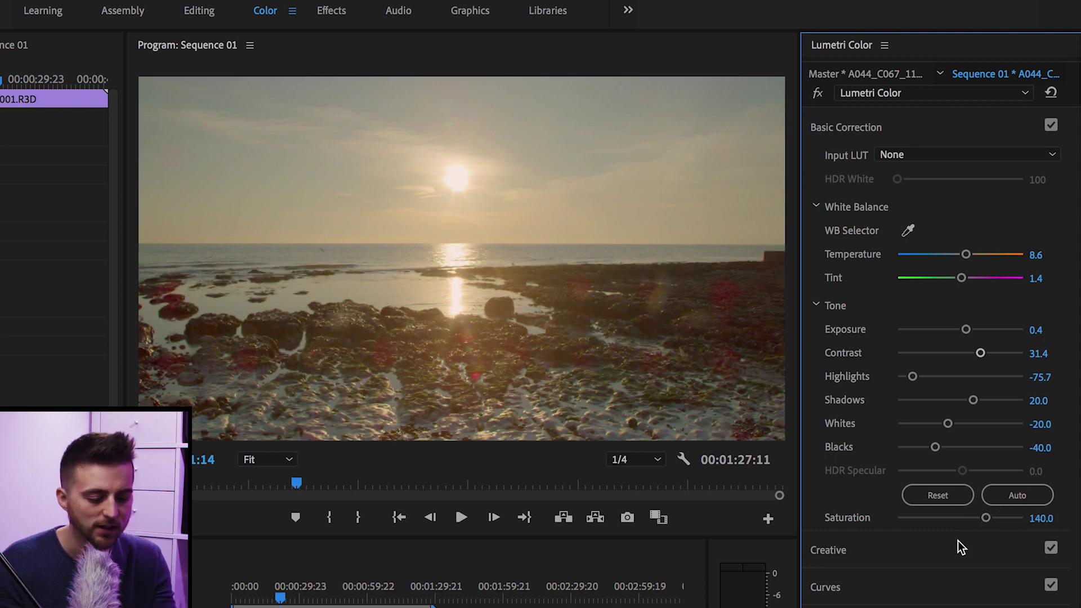
pyautogui.click(938, 547)
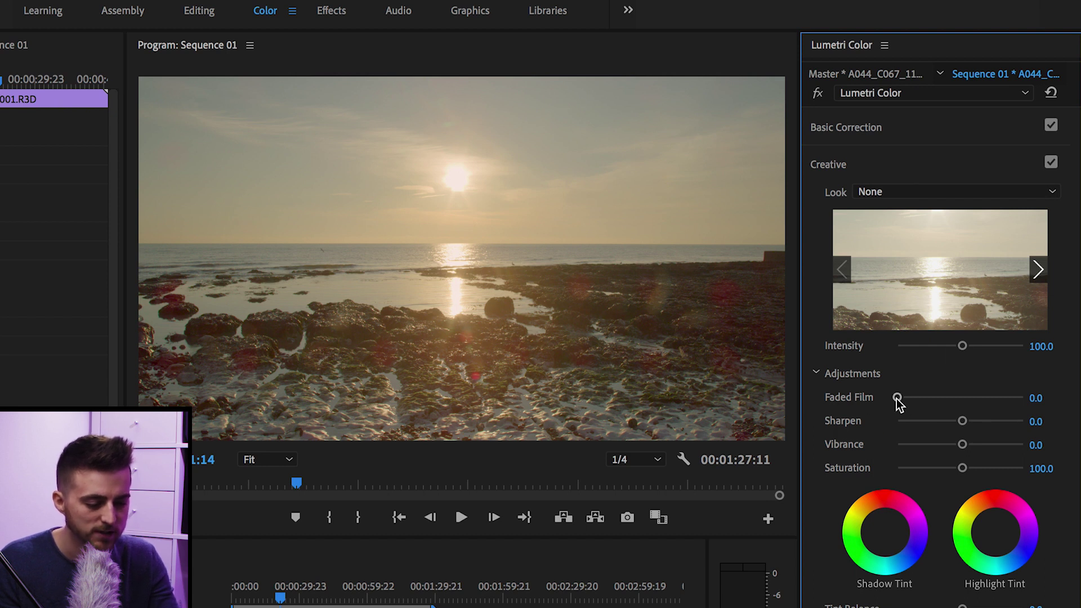
# Step: Add subtle sharpening, vibrance 35.7, bluish-purple shadow tint and warm pinkish highlight tint
pyautogui.moveTo(897, 397); pyautogui.dragTo(847, 406)
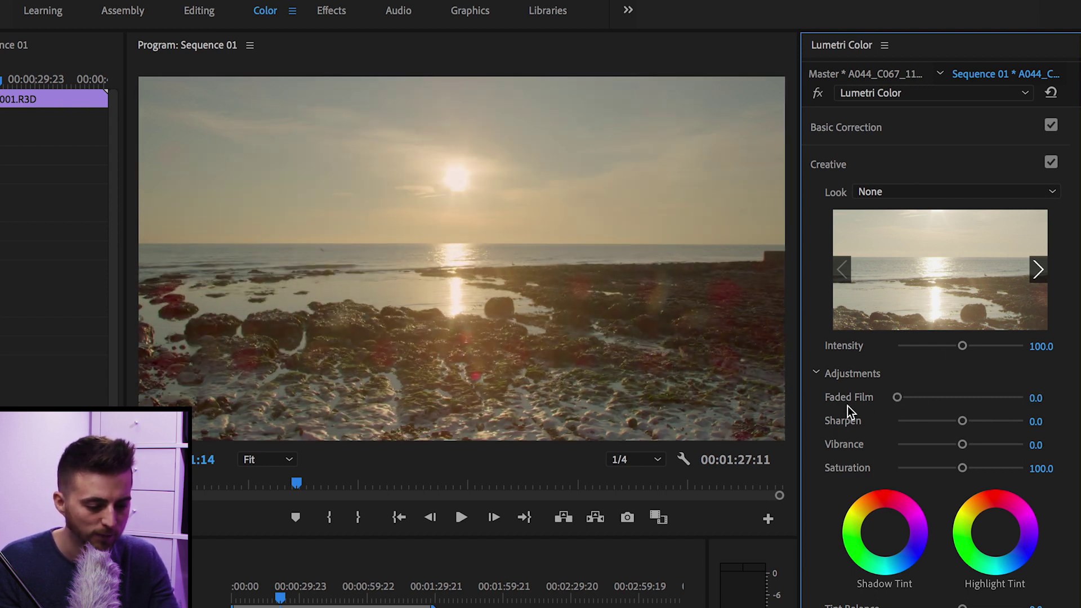
pyautogui.moveTo(963, 421); pyautogui.dragTo(984, 422)
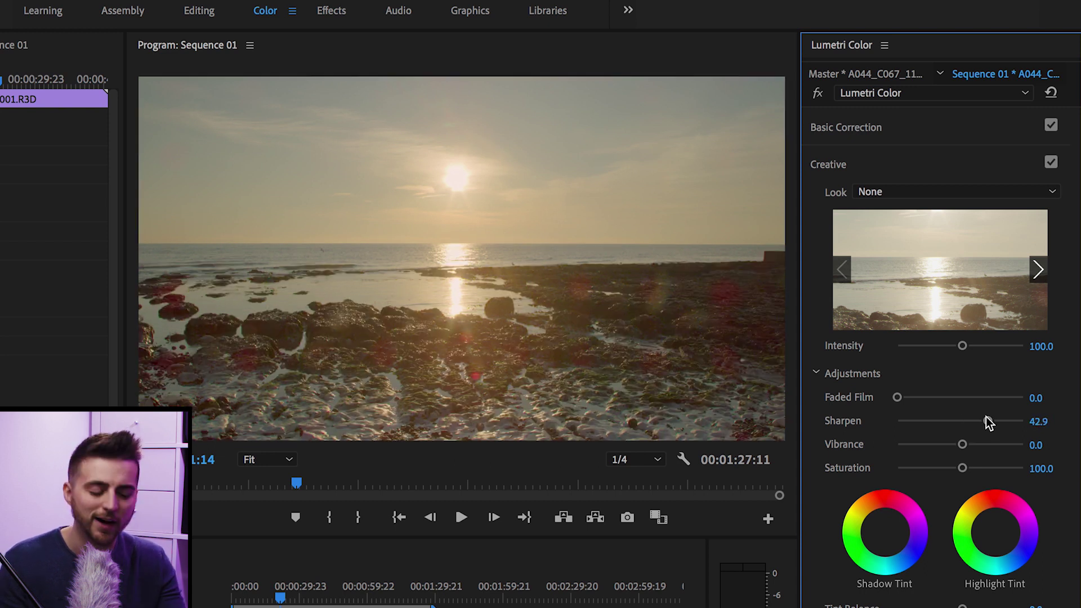
pyautogui.press('space')
pyautogui.press('space')
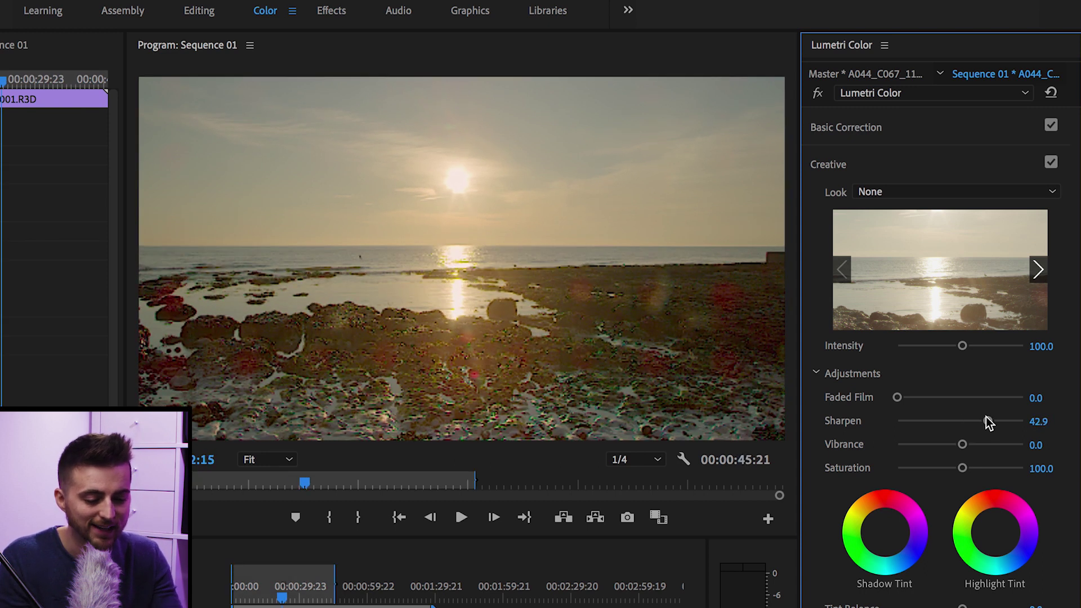
pyautogui.moveTo(986, 417); pyautogui.dragTo(960, 424)
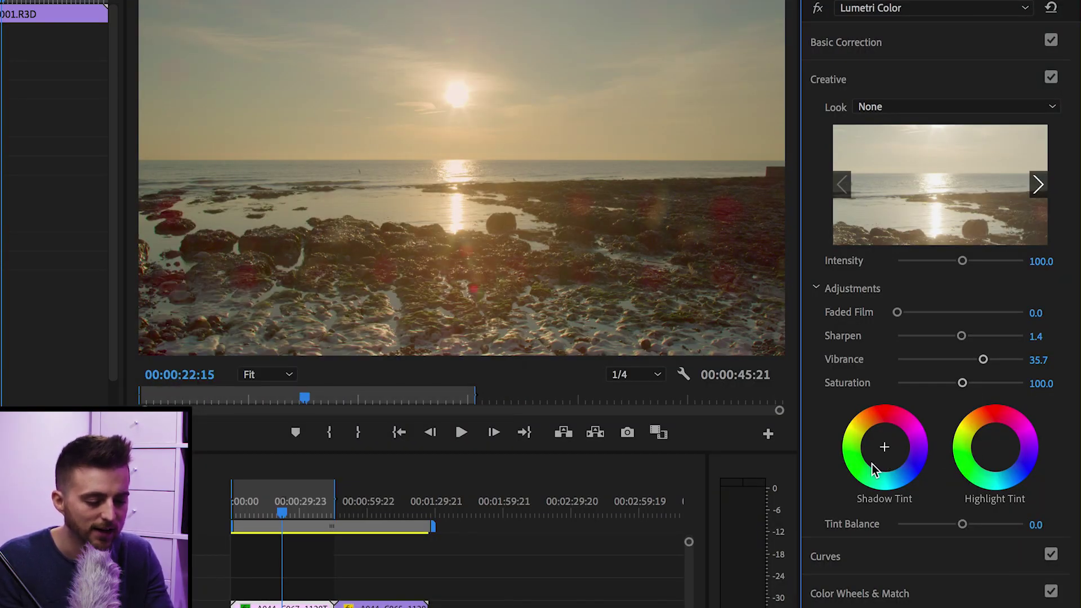
pyautogui.moveTo(906, 466); pyautogui.dragTo(908, 469)
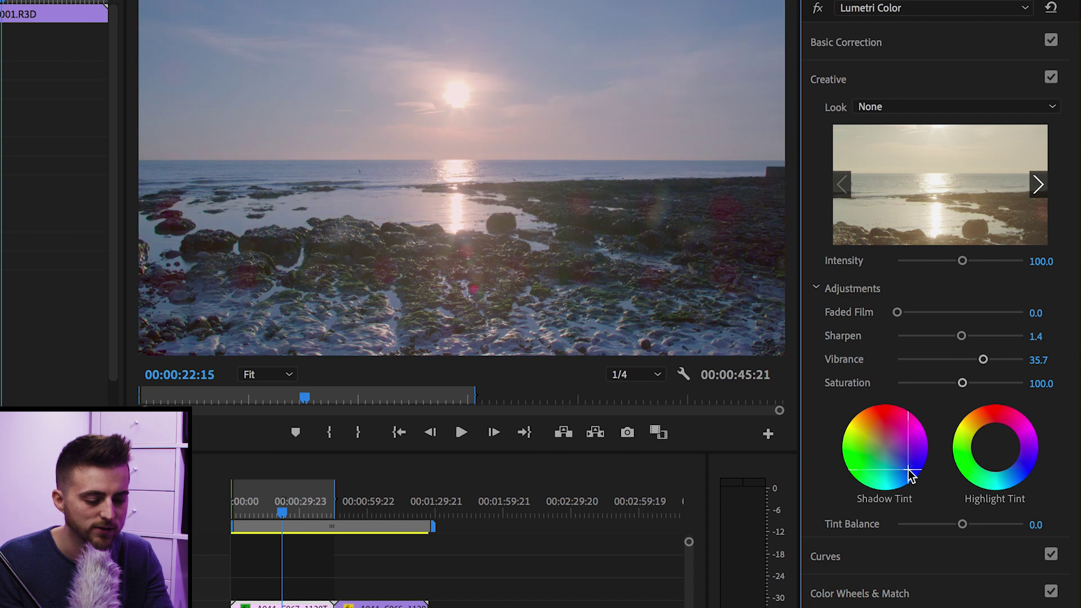
pyautogui.moveTo(996, 442); pyautogui.dragTo(981, 424)
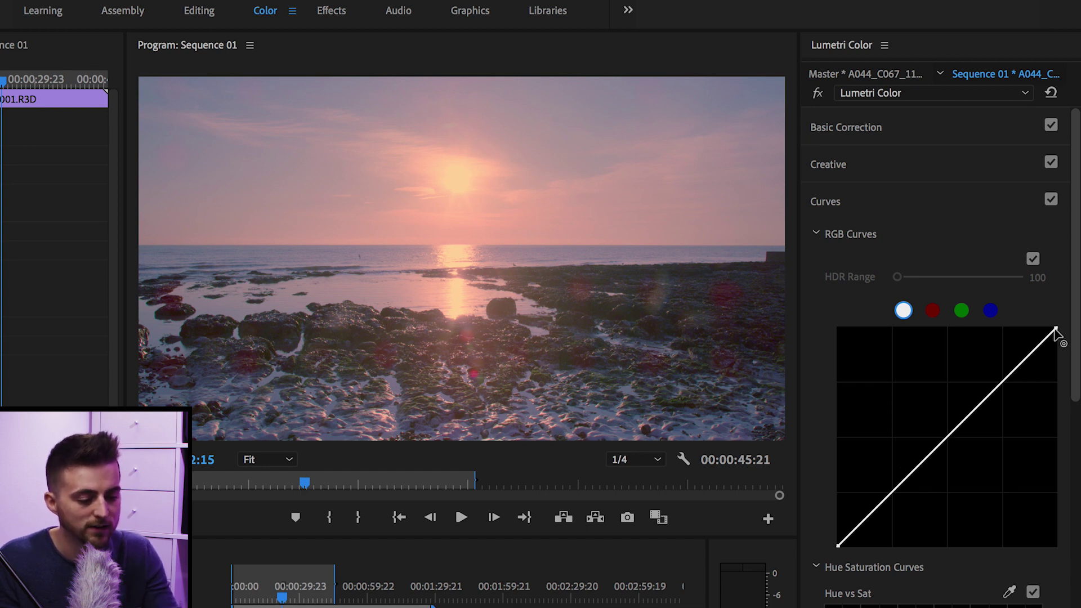
# Step: Adjust the RGB master curve's white and black points and add two anchor points
pyautogui.moveTo(1056, 332); pyautogui.dragTo(1043, 326)
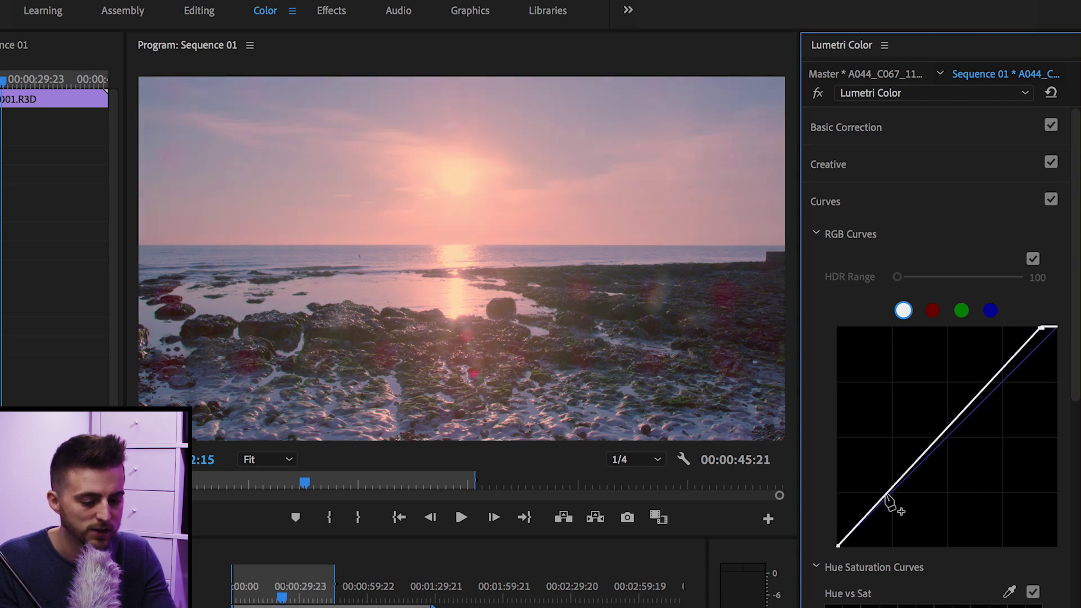
pyautogui.moveTo(839, 546); pyautogui.dragTo(855, 545)
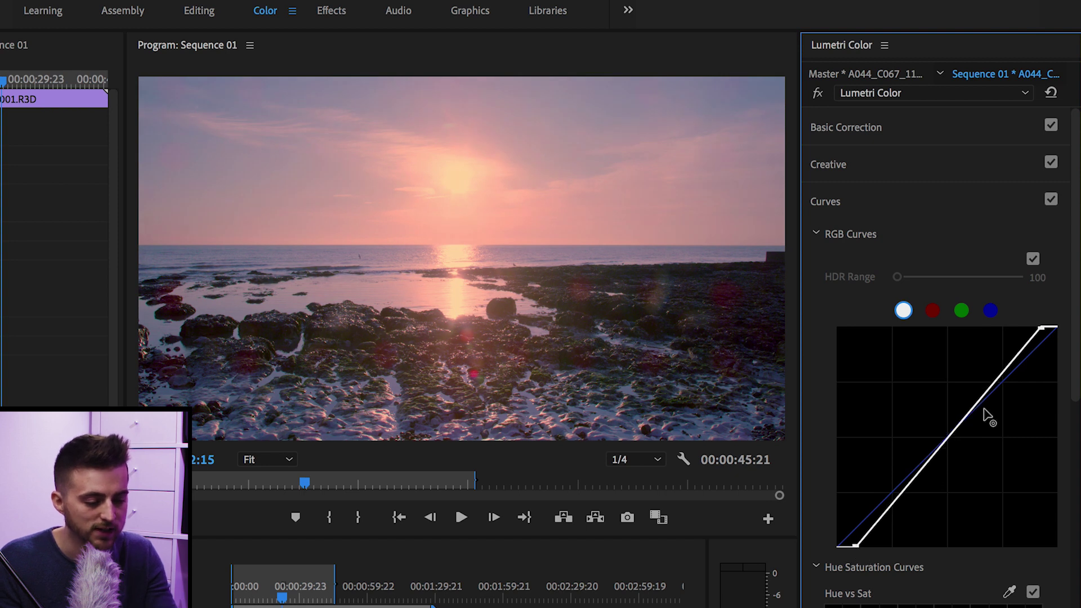
pyautogui.click(947, 438)
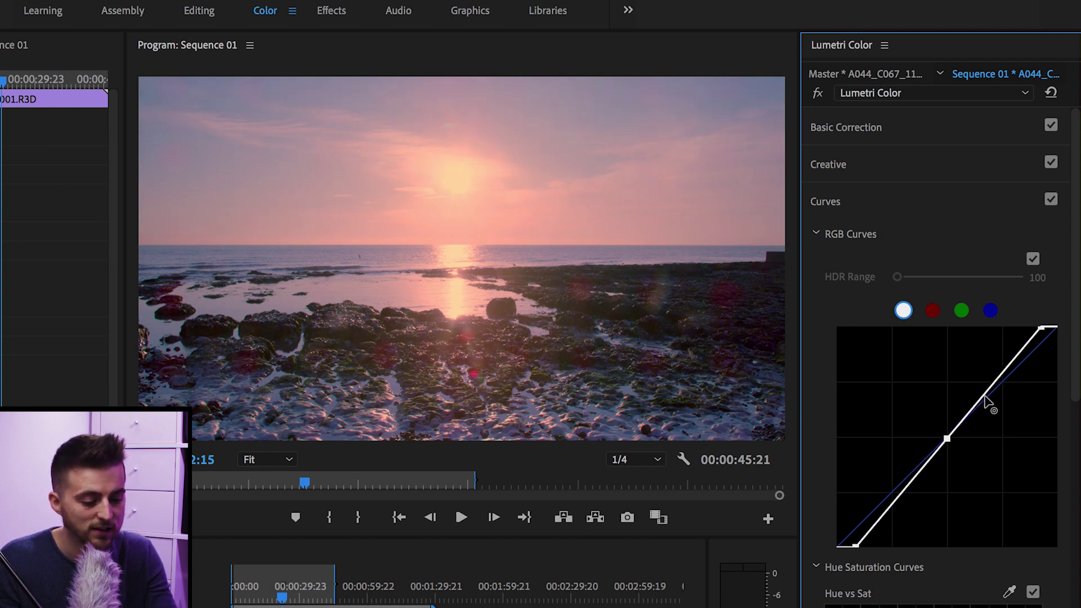
pyautogui.click(1006, 384)
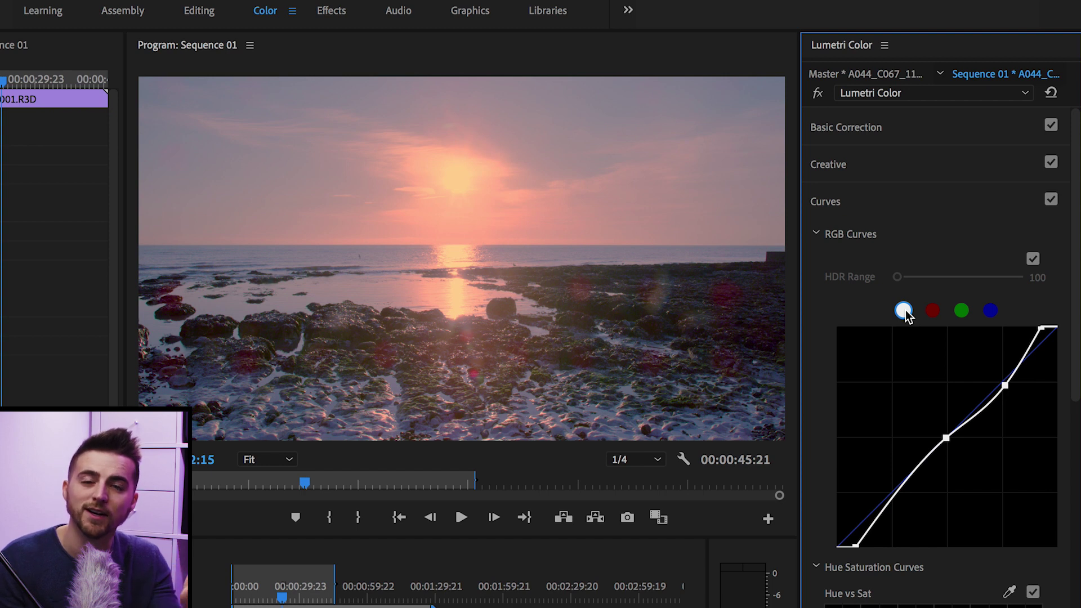
# Step: Reshape the blue channel curve with a control point for a purple cast
pyautogui.click(934, 312)
pyautogui.click(961, 311)
pyautogui.click(991, 310)
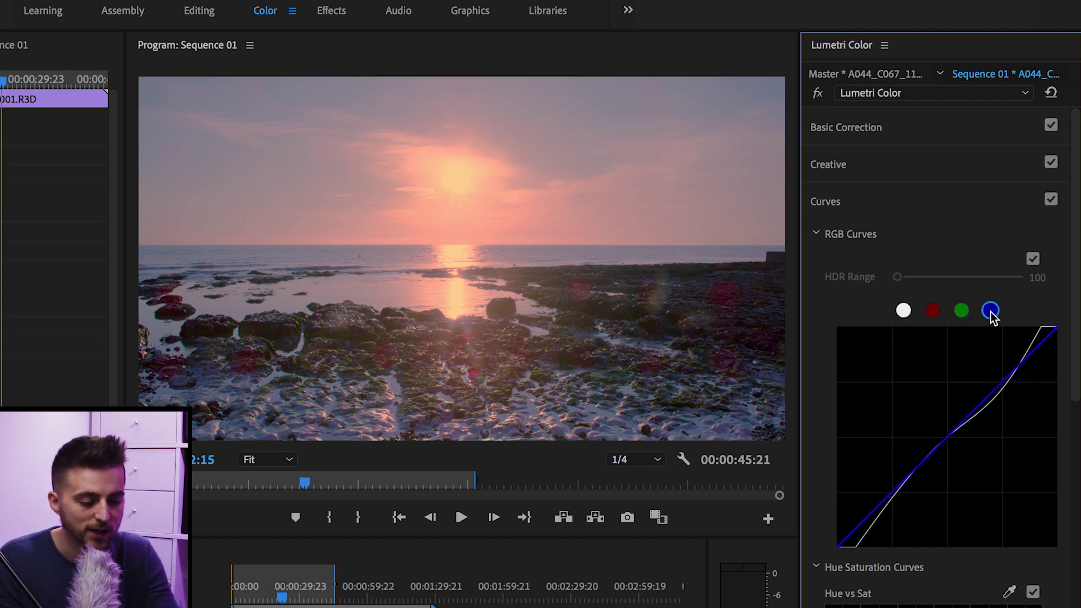
pyautogui.click(943, 442)
pyautogui.moveTo(943, 442); pyautogui.dragTo(966, 447)
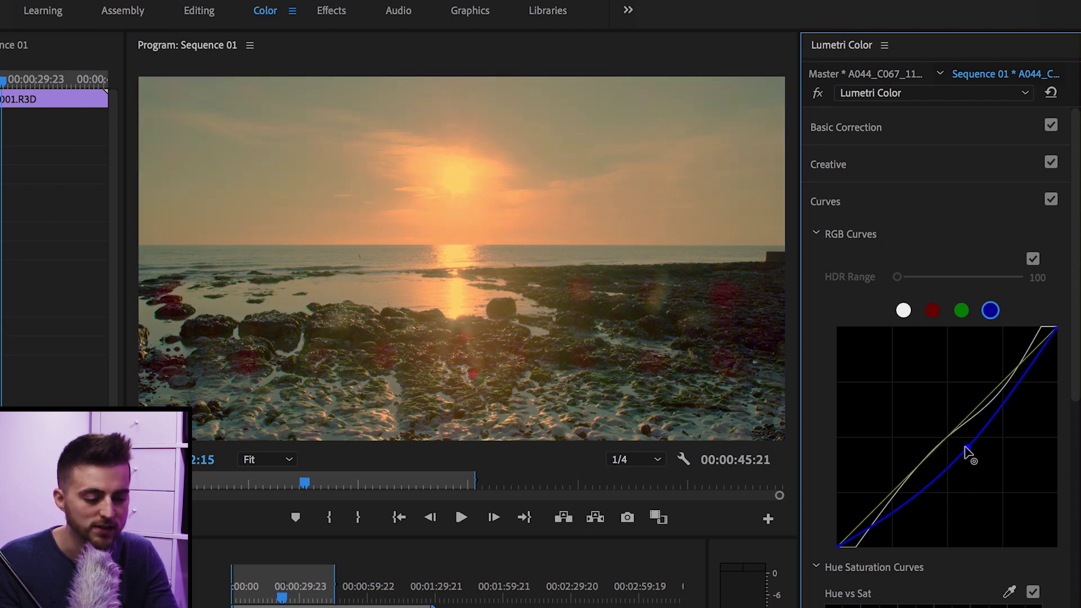
pyautogui.moveTo(908, 426); pyautogui.dragTo(928, 431)
# Step: In Sat vs Sat, raise the high-saturation end and lower the low-saturation end
pyautogui.scroll(-5, 1078, 219)
pyautogui.scroll(-2, 1079, 222)
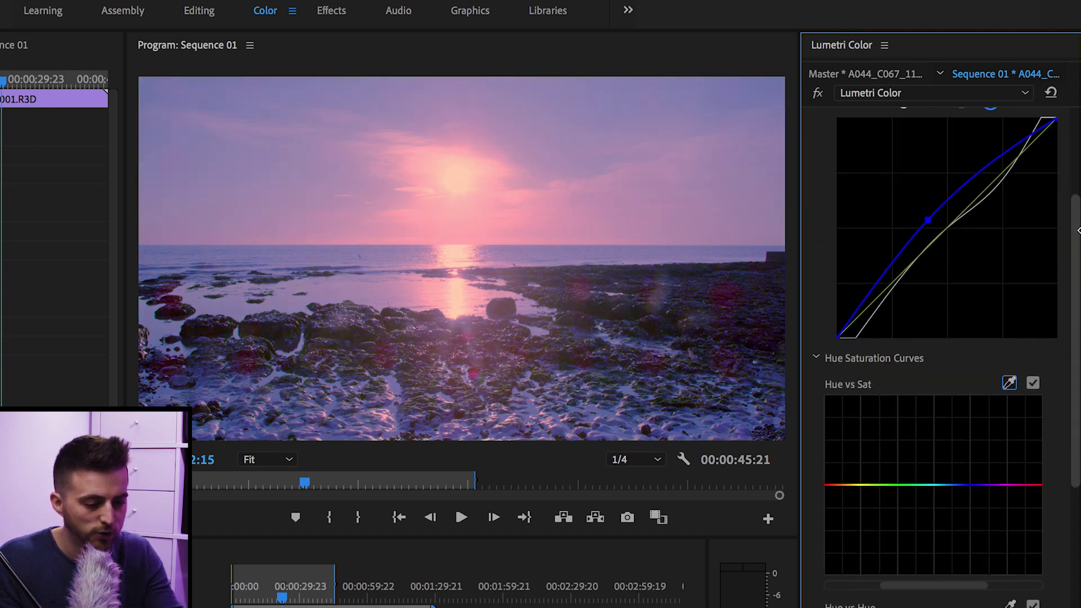
pyautogui.moveTo(1079, 230); pyautogui.dragTo(1064, 594)
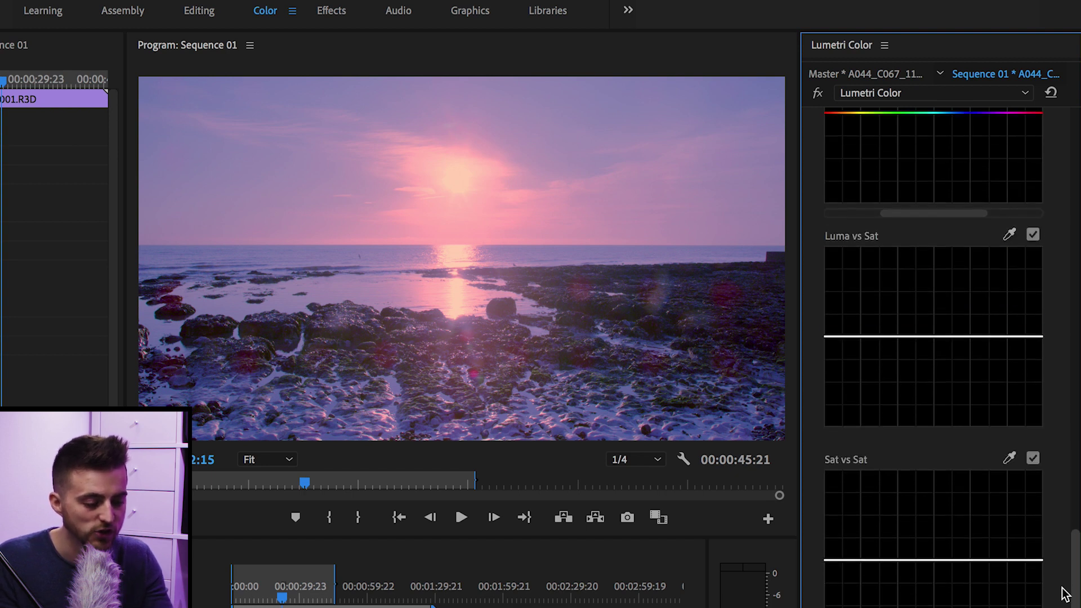
pyautogui.click(922, 560)
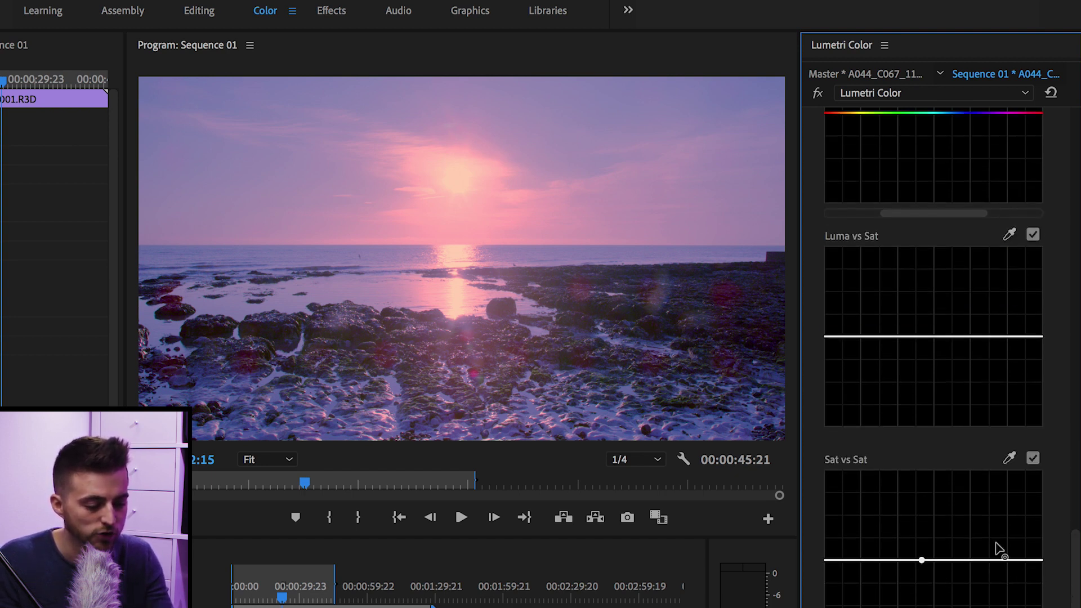
pyautogui.moveTo(996, 559); pyautogui.dragTo(996, 543)
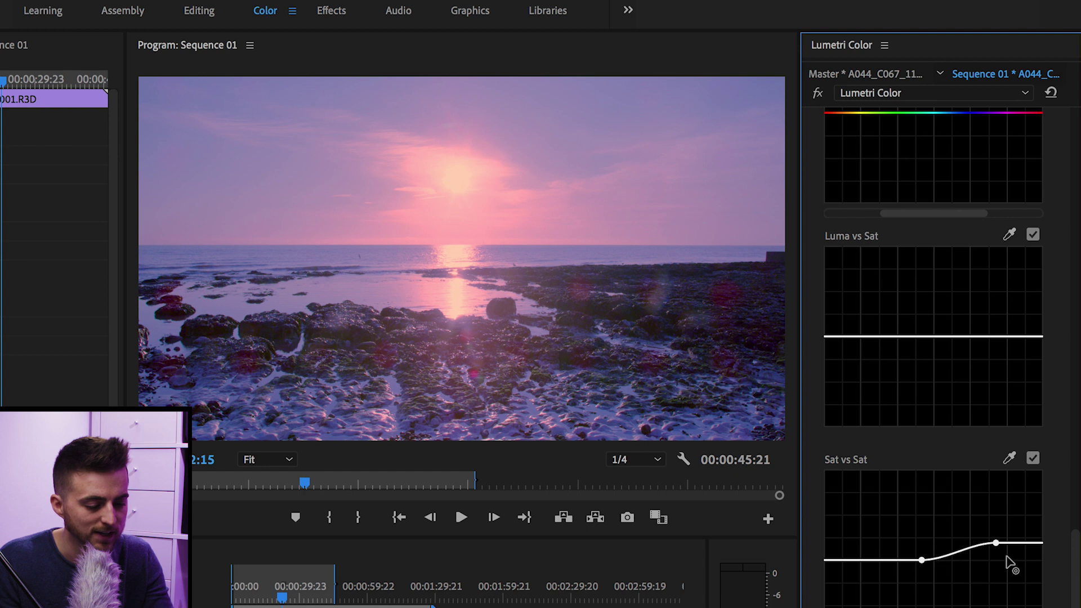
pyautogui.click(862, 561)
pyautogui.moveTo(861, 574); pyautogui.dragTo(862, 572)
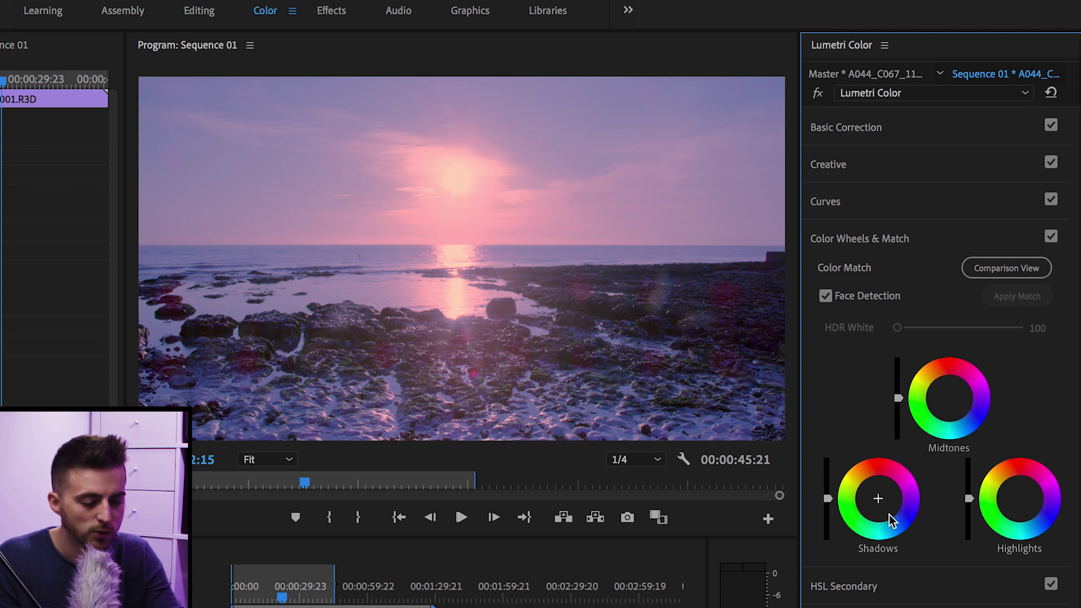
# Step: Push the Shadows wheel to blue, Midtones to magenta and Highlights to yellow
pyautogui.click(890, 515)
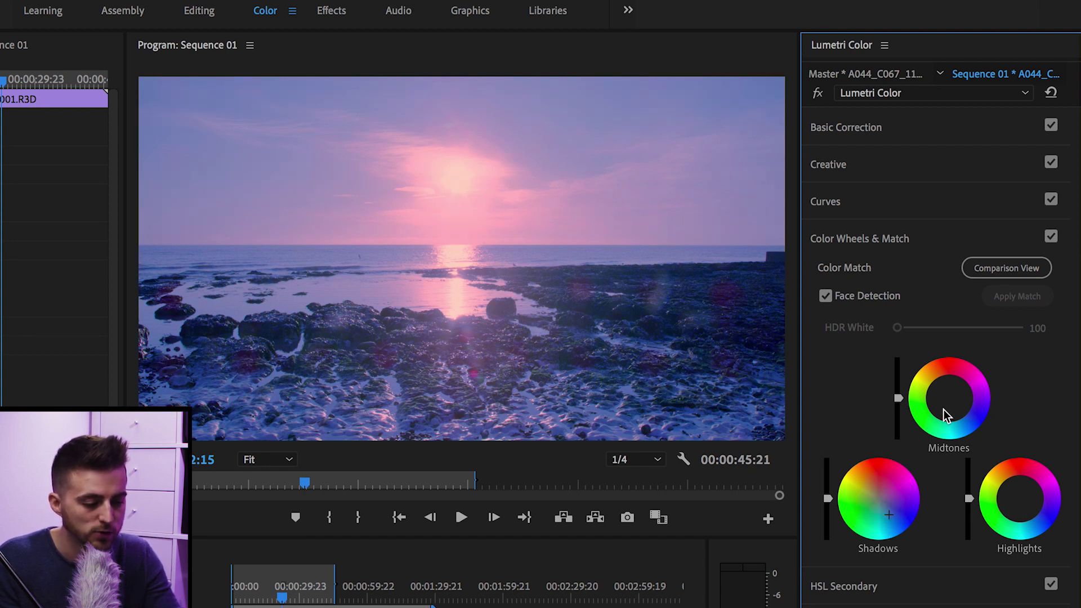
pyautogui.moveTo(946, 371); pyautogui.dragTo(946, 372)
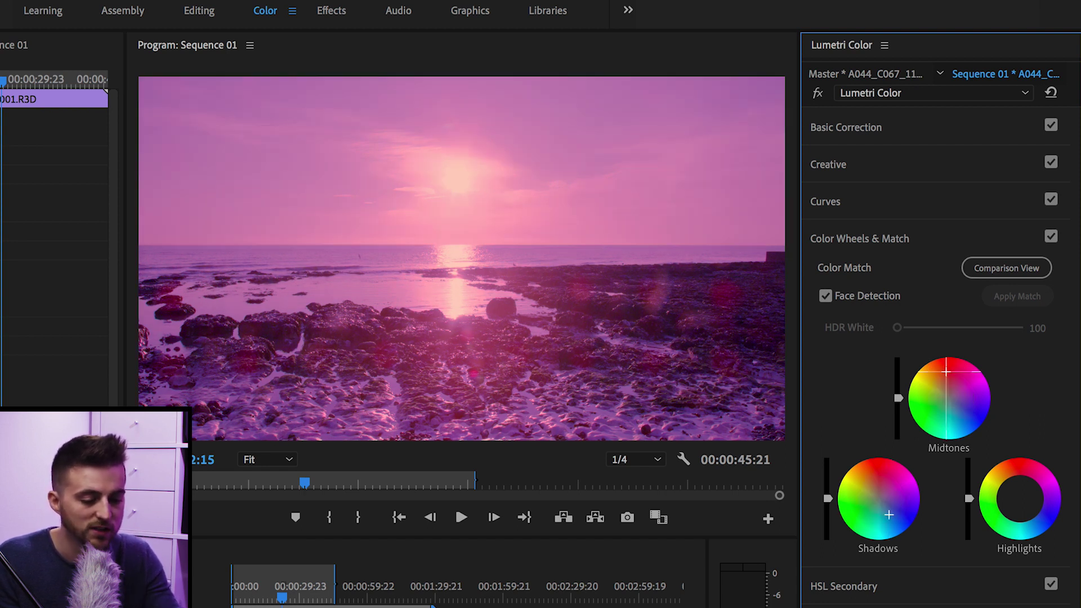
pyautogui.moveTo(1019, 498); pyautogui.dragTo(985, 507)
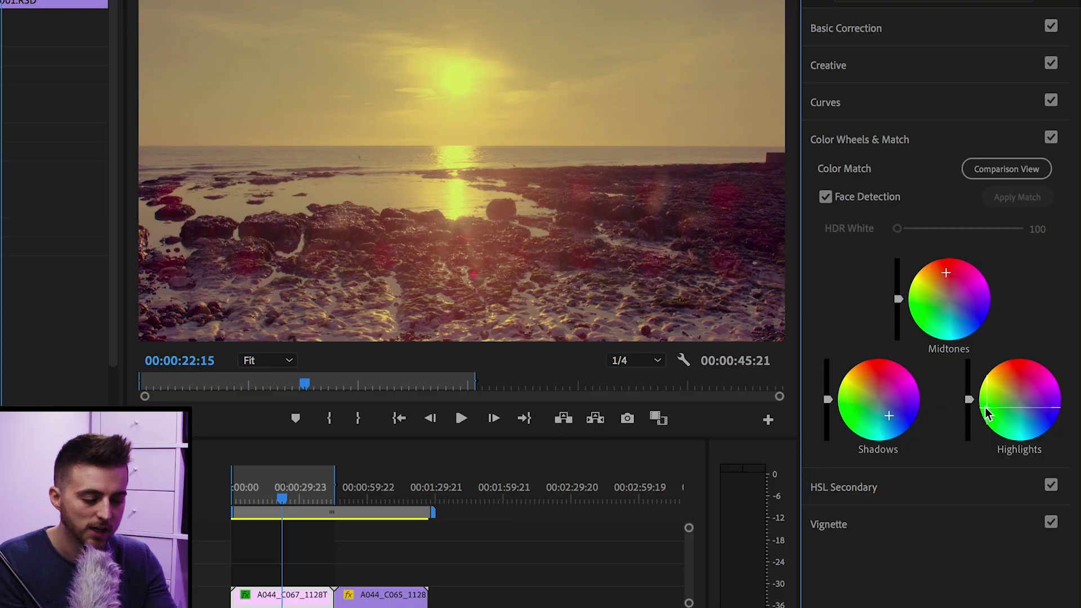
pyautogui.click(846, 489)
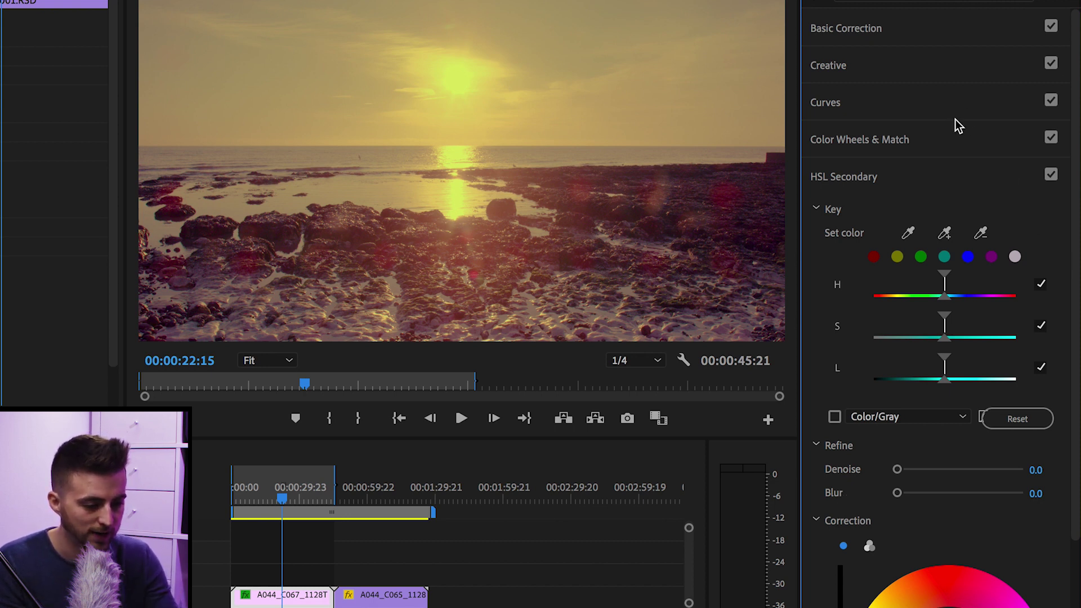
# Step: Uncheck the Creative, Curves, Color Wheels & Match and Basic Correction sections
pyautogui.click(1051, 64)
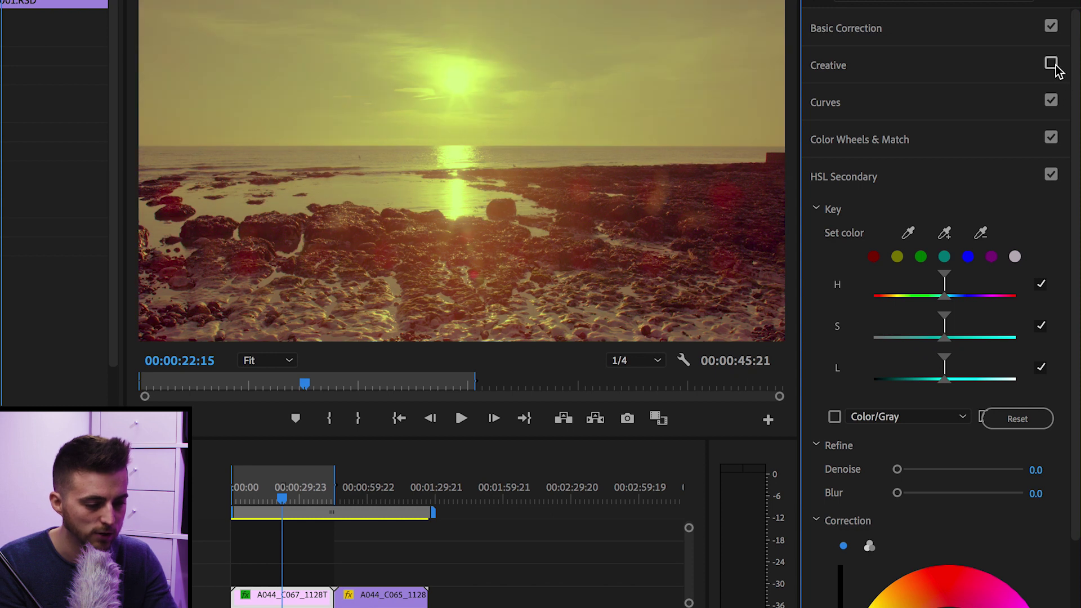
pyautogui.click(1051, 100)
pyautogui.click(1051, 138)
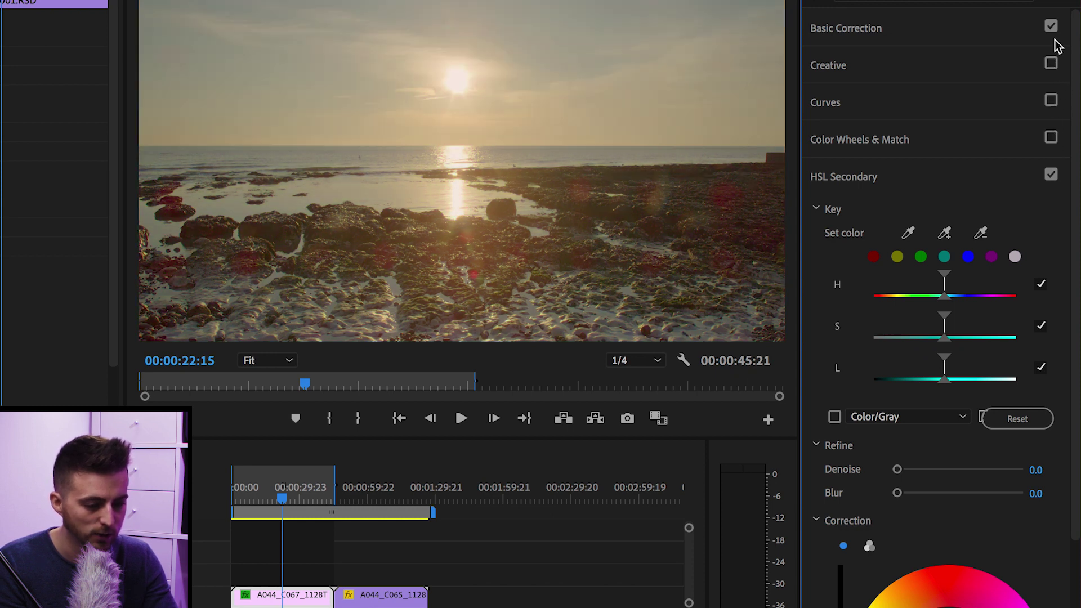
pyautogui.click(1051, 26)
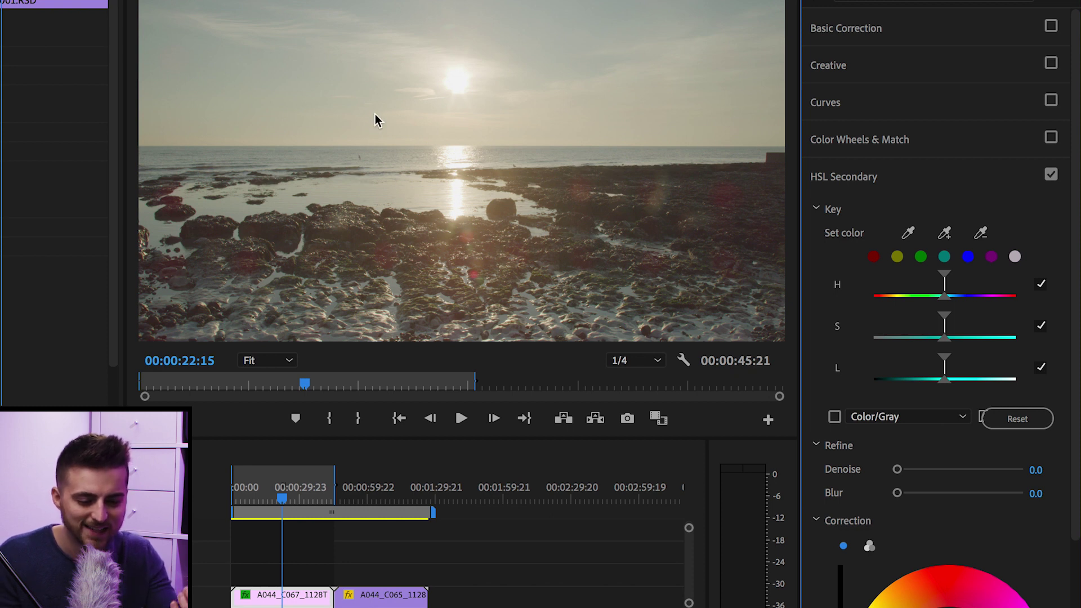
# Step: Key HSL Secondary from the teal swatch, widening and shifting the hue range toward green
pyautogui.click(946, 256)
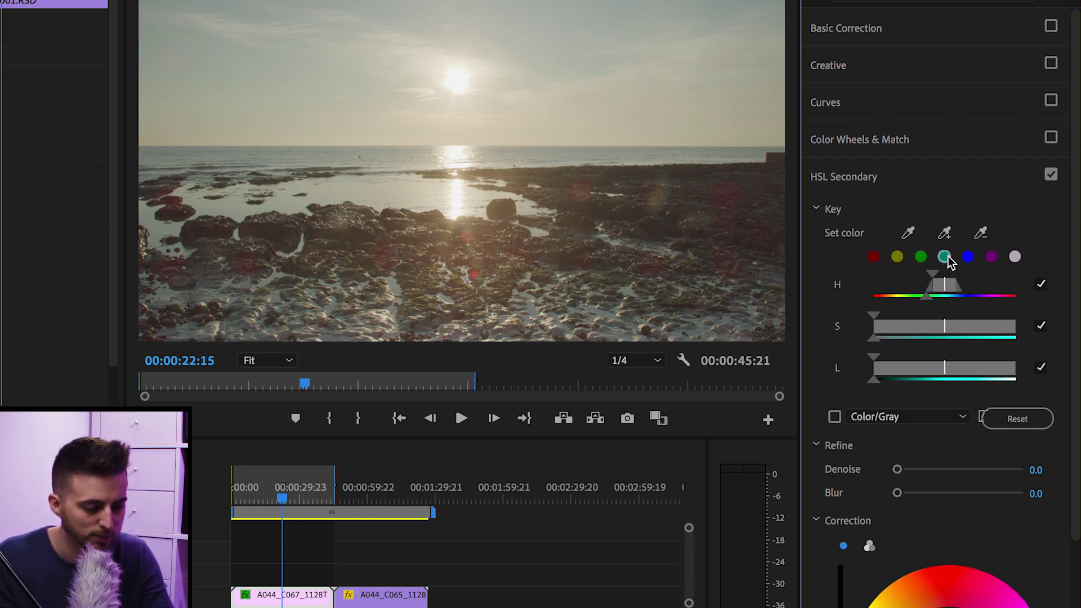
pyautogui.moveTo(943, 283); pyautogui.dragTo(938, 287)
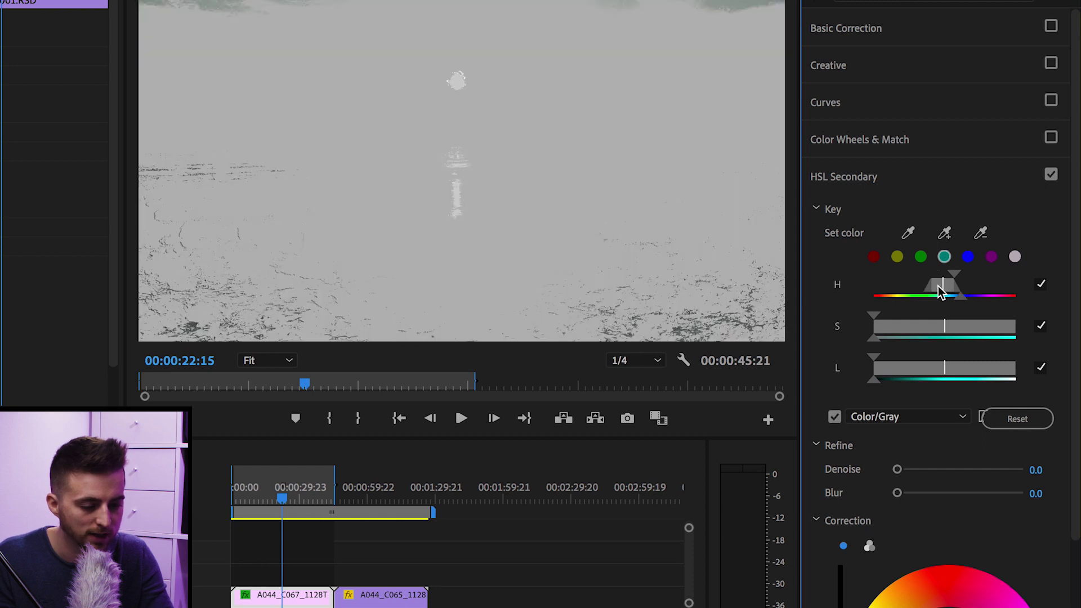
pyautogui.moveTo(950, 285); pyautogui.dragTo(925, 285)
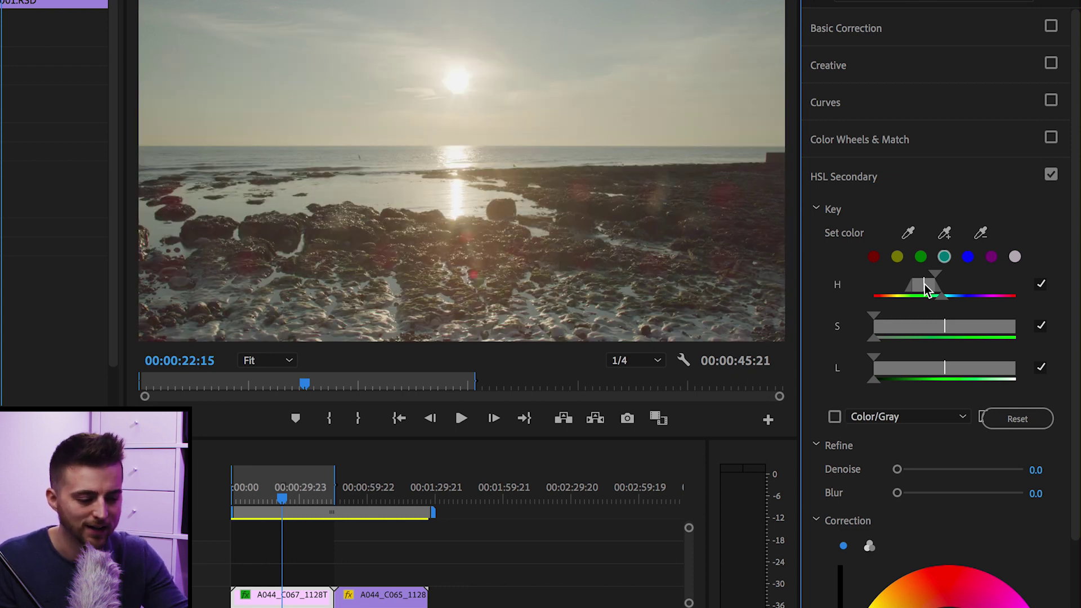
pyautogui.scroll(-3, 898, 394)
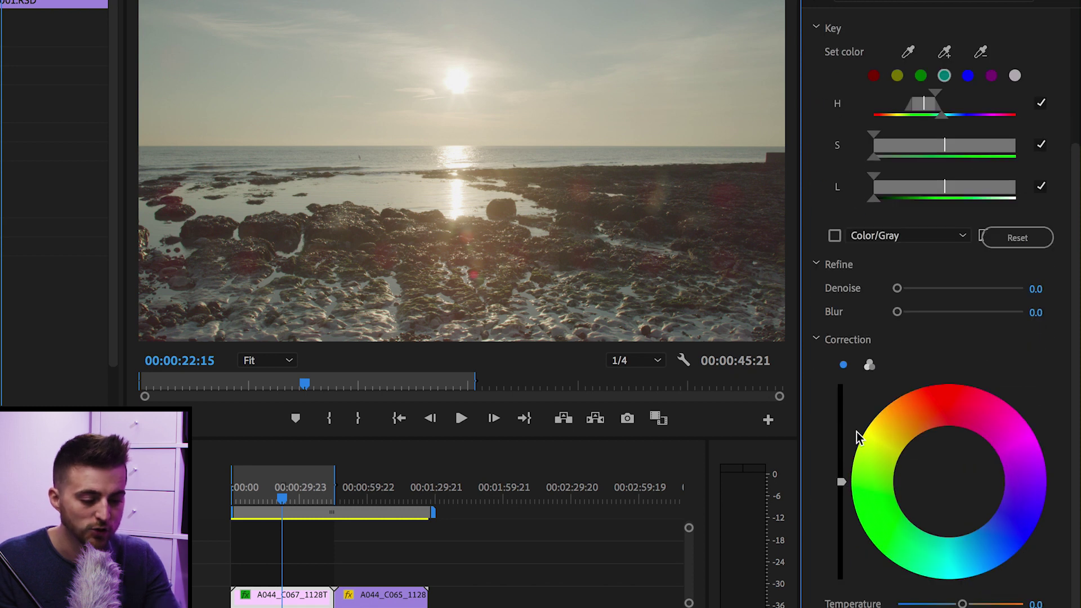
# Step: Shift the HSL correction wheel toward yellow with Temperature 52.9 and Tint -35.7
pyautogui.scroll(-1, 1013, 464)
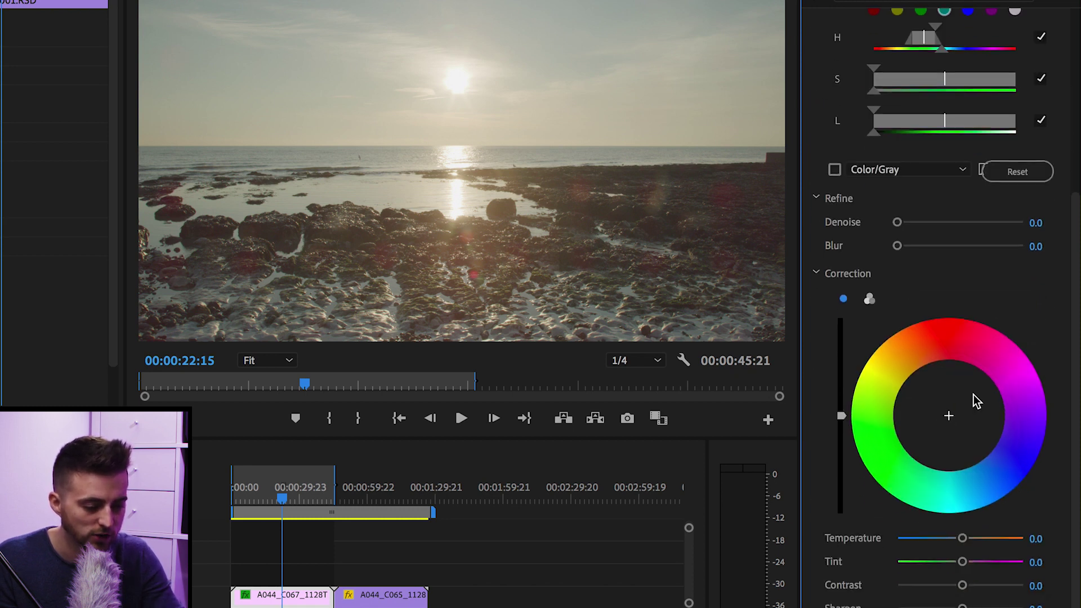
pyautogui.moveTo(974, 394); pyautogui.dragTo(895, 359)
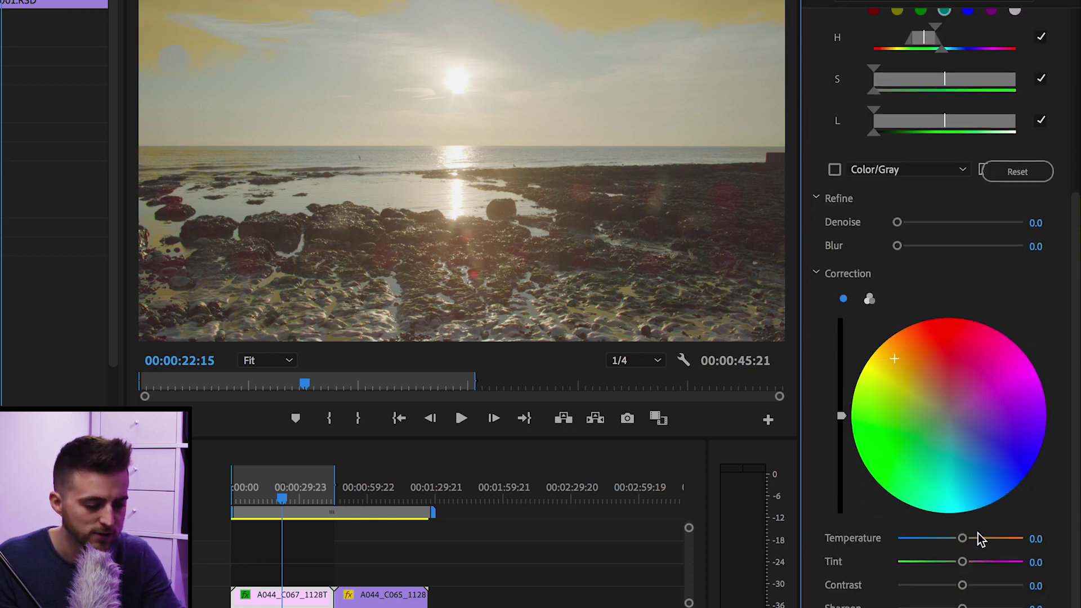
pyautogui.moveTo(962, 539); pyautogui.dragTo(994, 539)
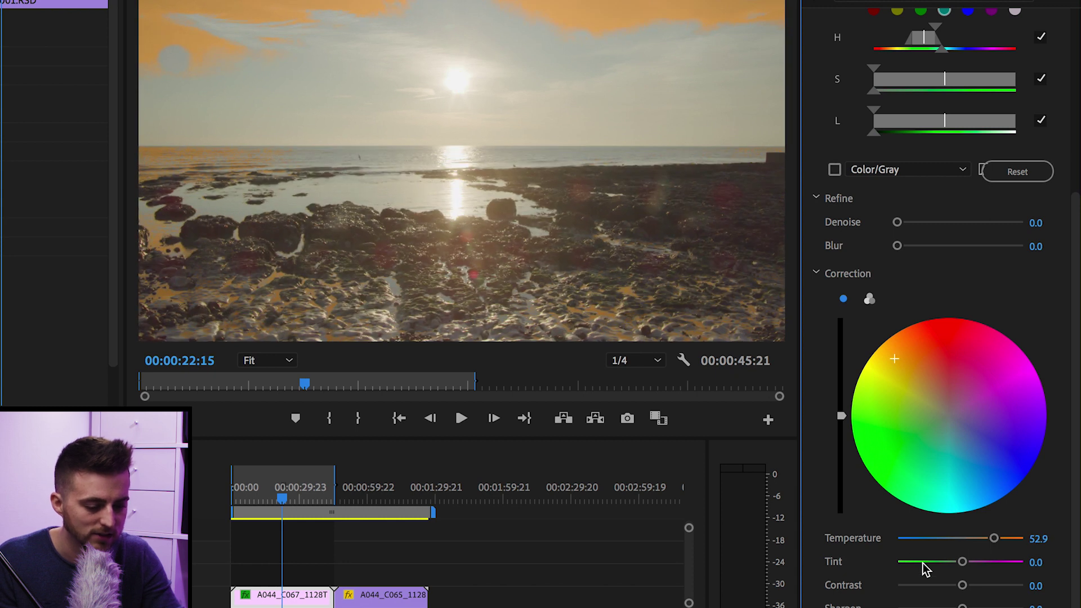
pyautogui.click(938, 561)
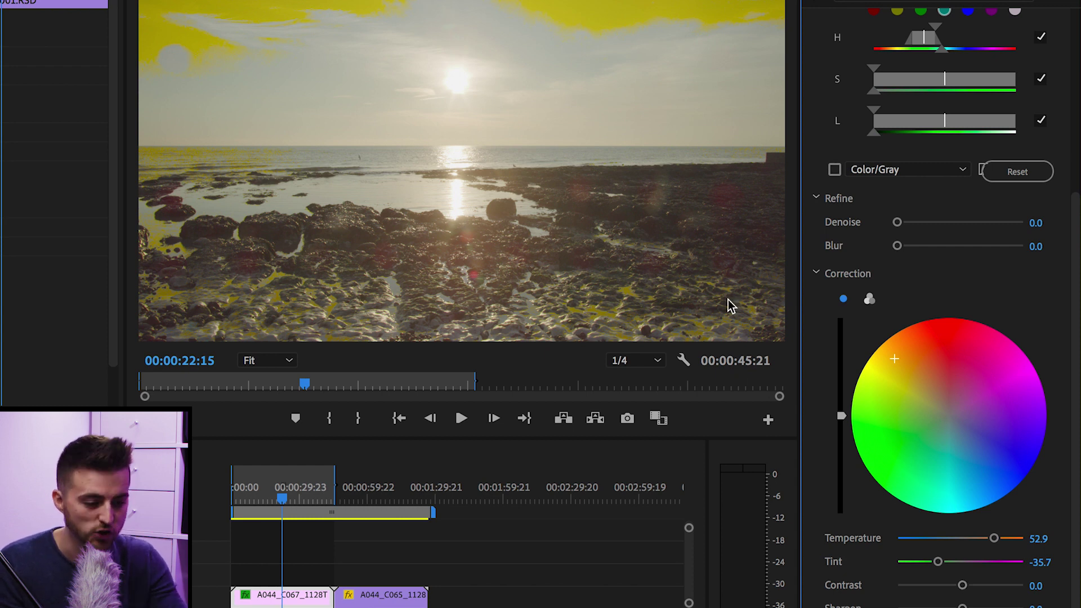
pyautogui.scroll(5, 923, 361)
pyautogui.click(910, 175)
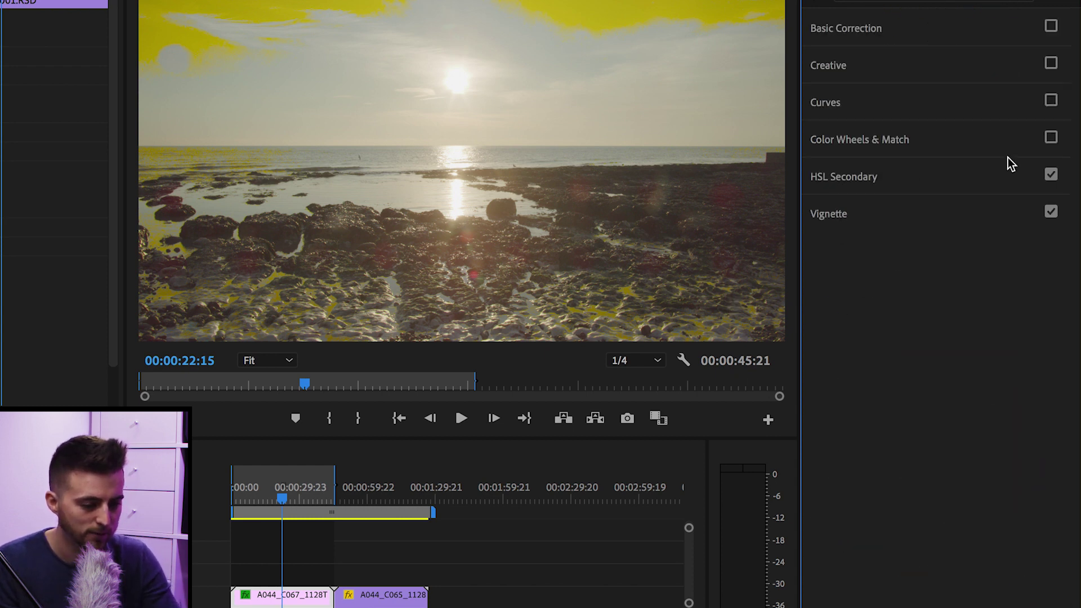
# Step: Re-enable the Color Wheels & Match, Curves, Creative and Basic Correction sections
pyautogui.click(1051, 137)
pyautogui.click(1054, 111)
pyautogui.click(1051, 101)
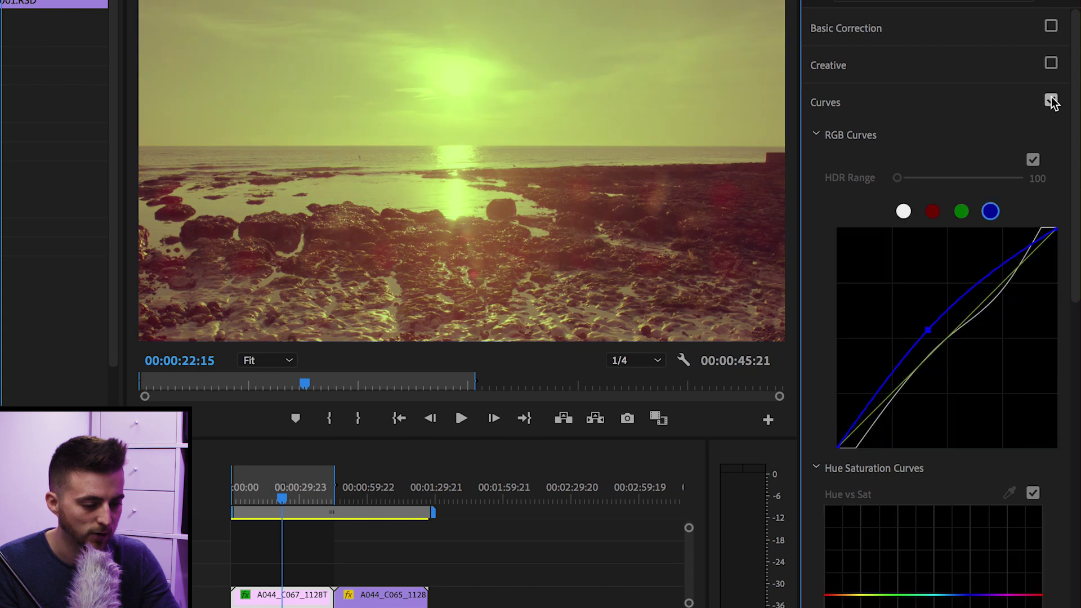
pyautogui.click(969, 97)
pyautogui.click(1051, 65)
pyautogui.click(1051, 27)
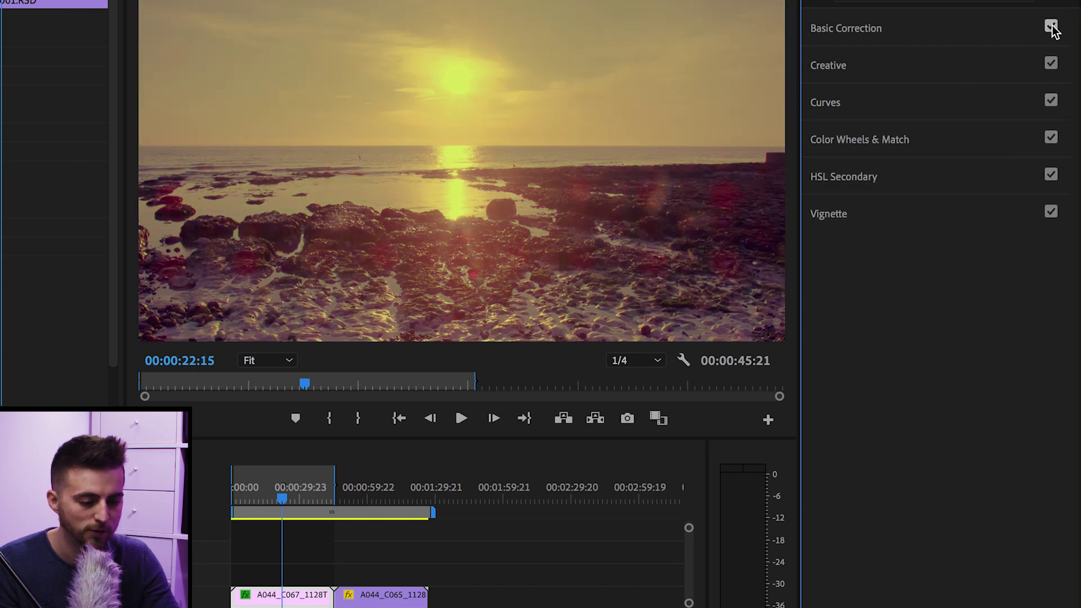
# Step: Darken the clip's edges with a Vignette of Amount -2.3 and Midpoint 0.0
pyautogui.click(861, 218)
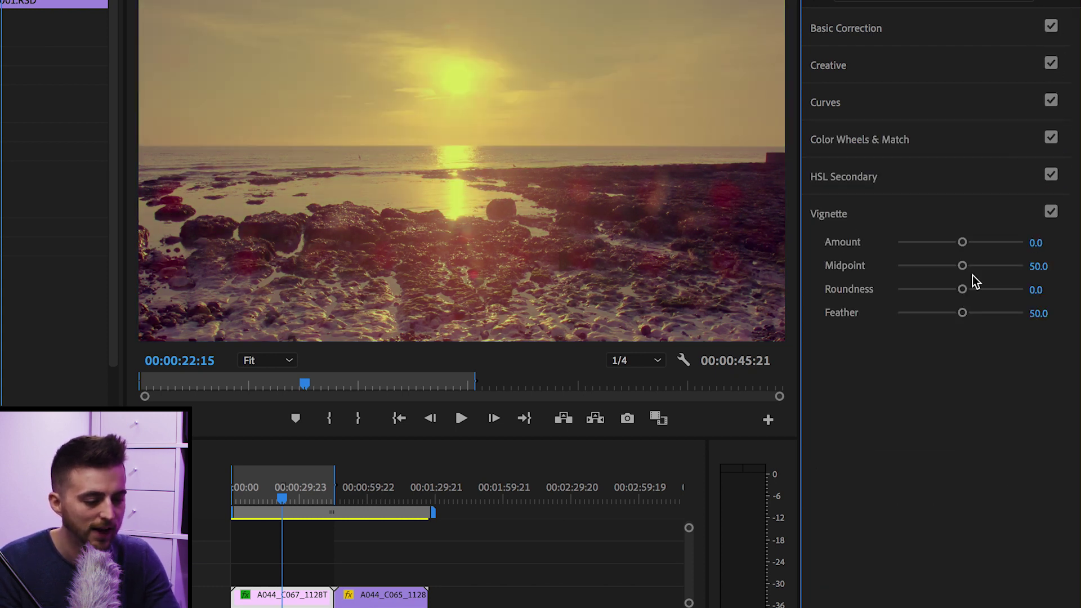
pyautogui.moveTo(966, 245); pyautogui.dragTo(1032, 247)
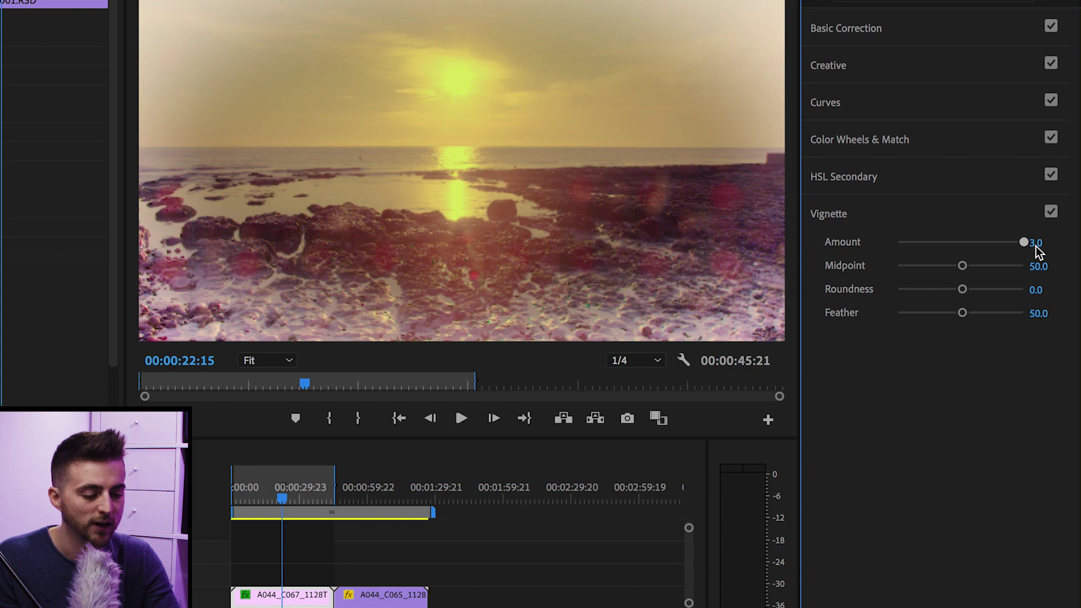
pyautogui.moveTo(1035, 246); pyautogui.dragTo(808, 244)
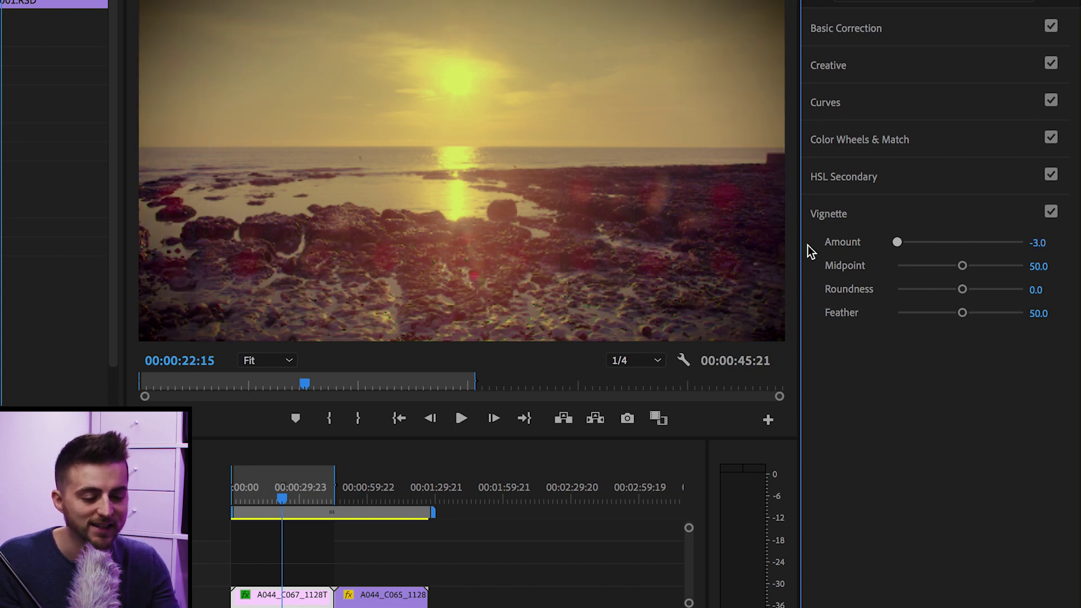
pyautogui.moveTo(822, 245); pyautogui.dragTo(905, 271)
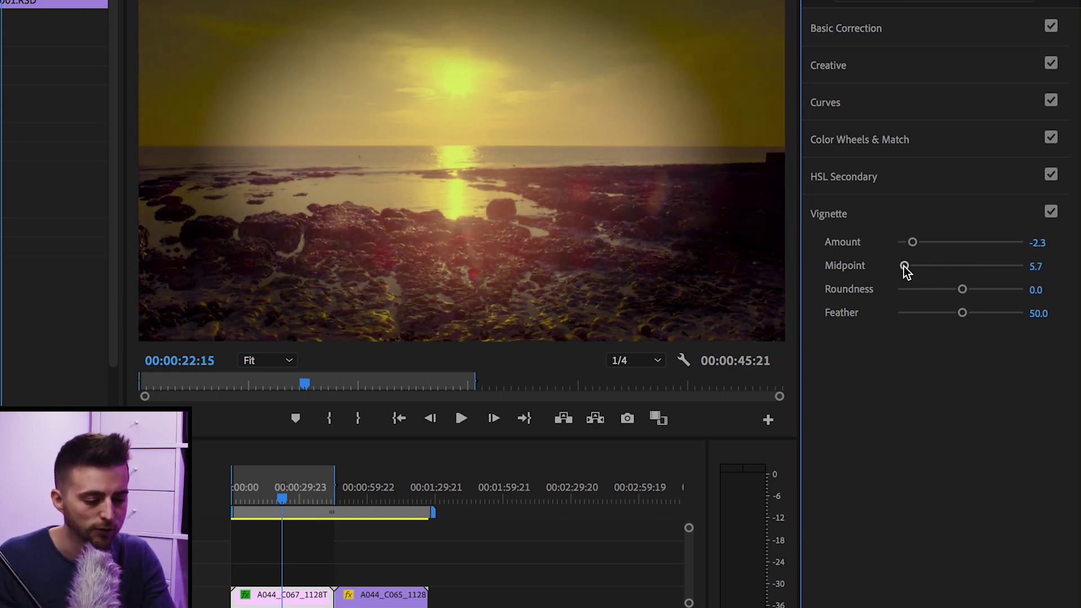
pyautogui.moveTo(904, 269); pyautogui.dragTo(1070, 267)
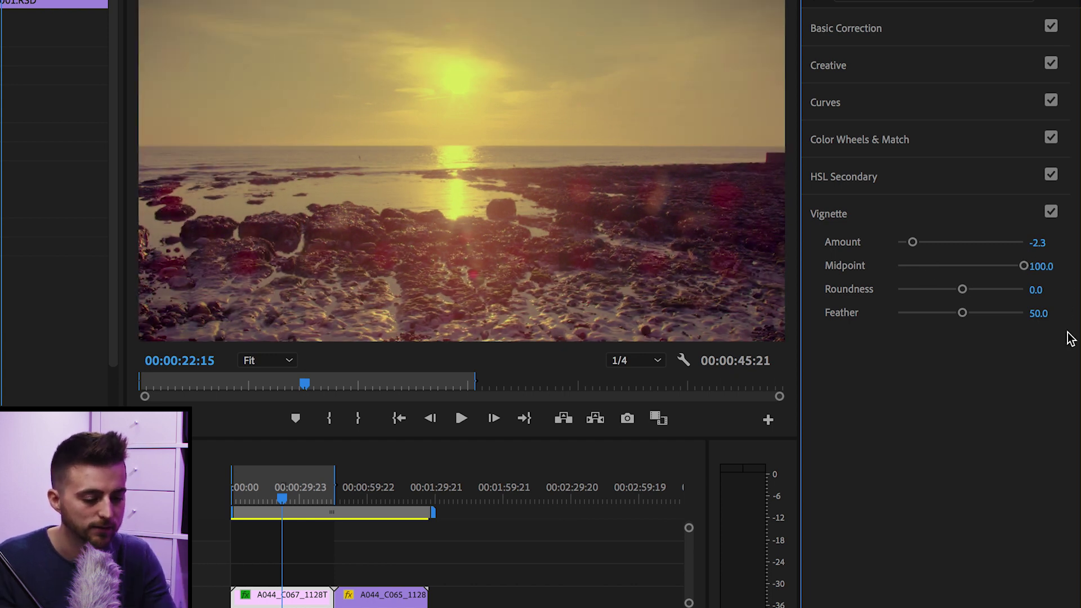
pyautogui.moveTo(1041, 266); pyautogui.dragTo(873, 273)
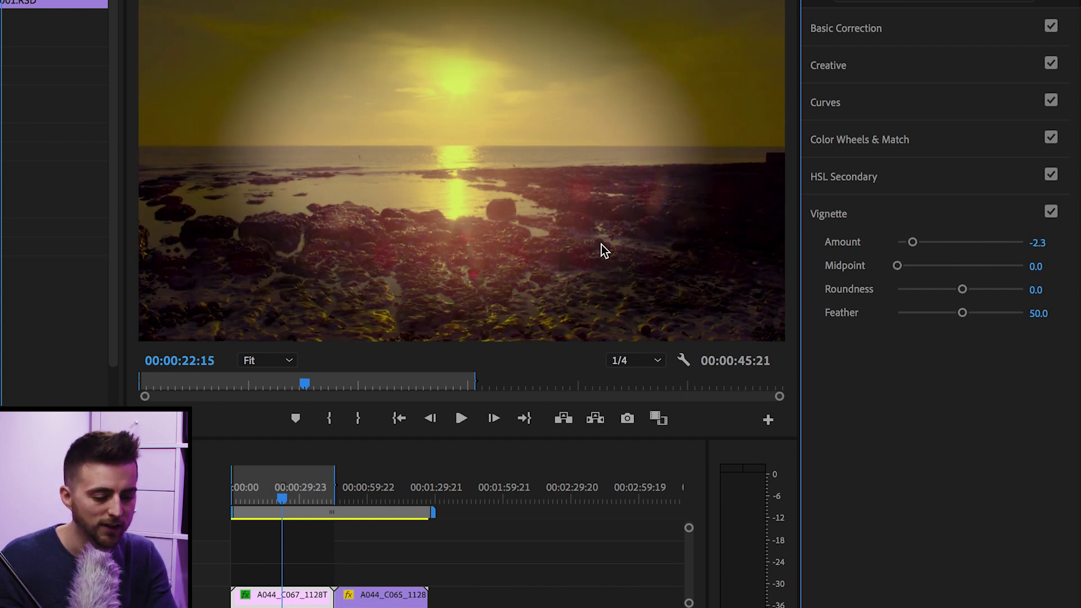
# Step: Make the sunset clip's vignette fully round at Roundness 100 with a soft Feather of 85
pyautogui.moveTo(957, 293); pyautogui.dragTo(1049, 294)
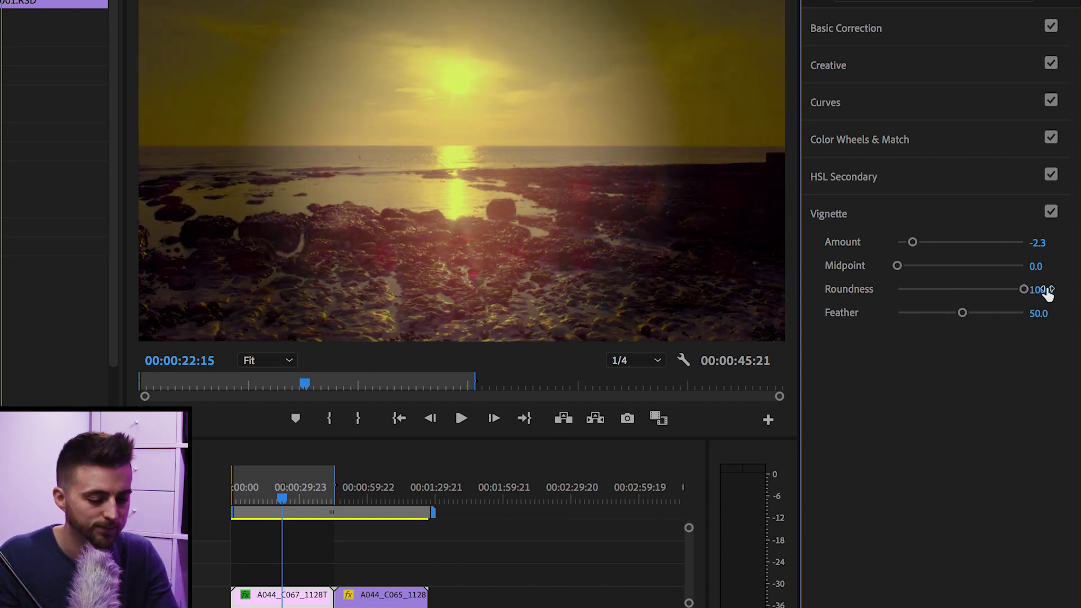
pyautogui.moveTo(962, 314); pyautogui.dragTo(1041, 328)
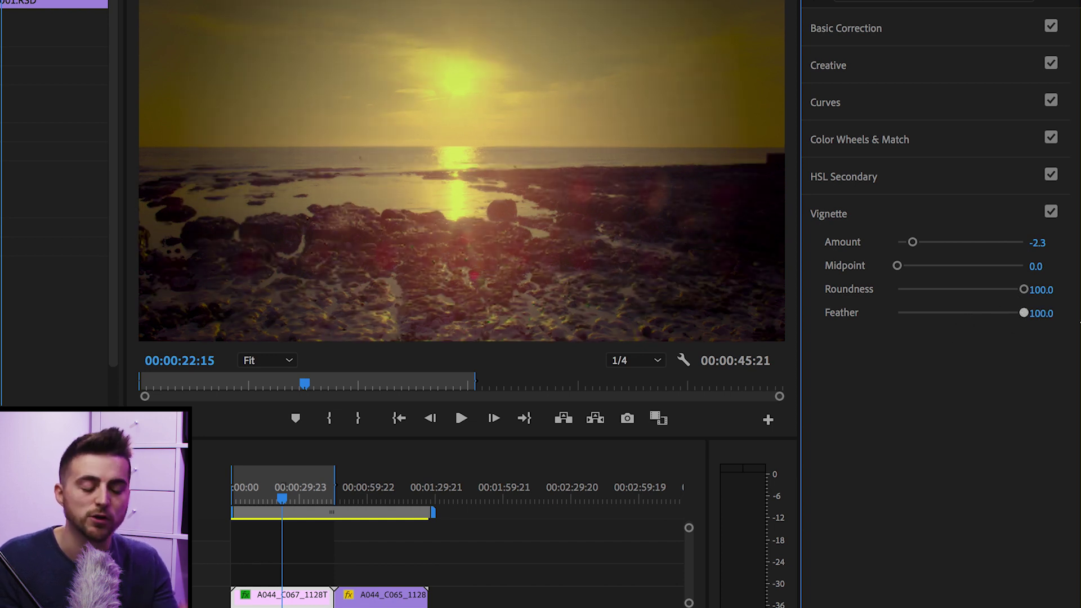
pyautogui.moveTo(1025, 316); pyautogui.dragTo(938, 329)
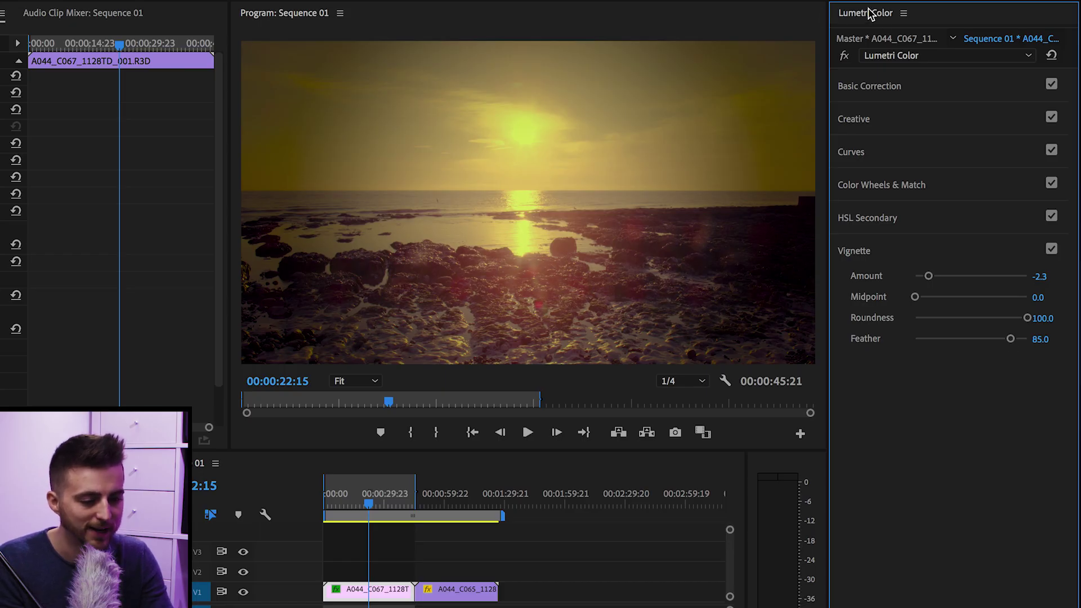
# Step: Export the Lumetri grade as a .cube LUT named 'yellow lut' in the lut folder
pyautogui.click(904, 16)
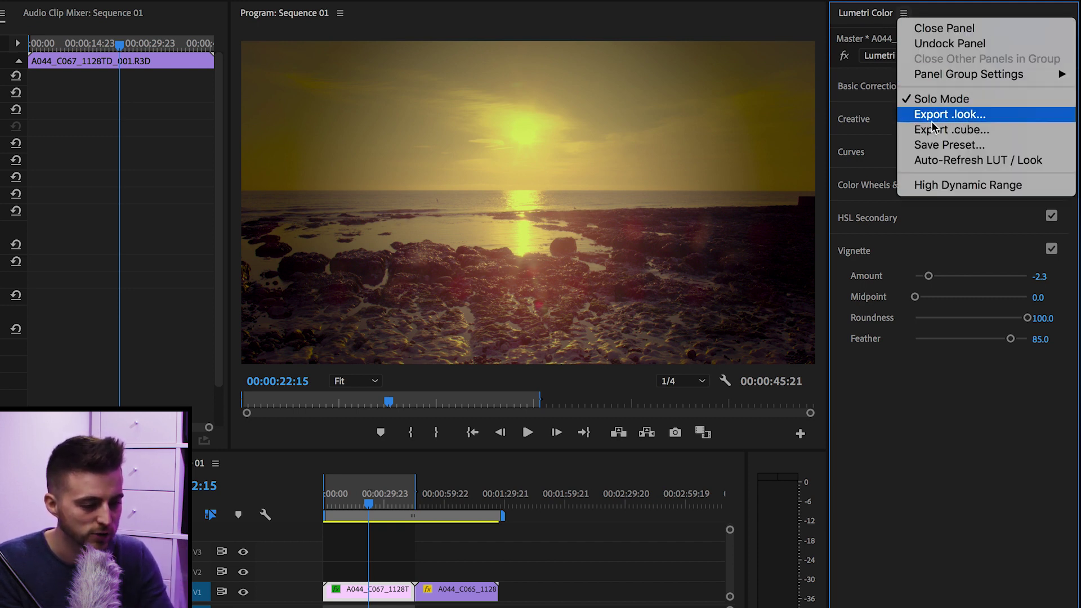
pyautogui.click(969, 133)
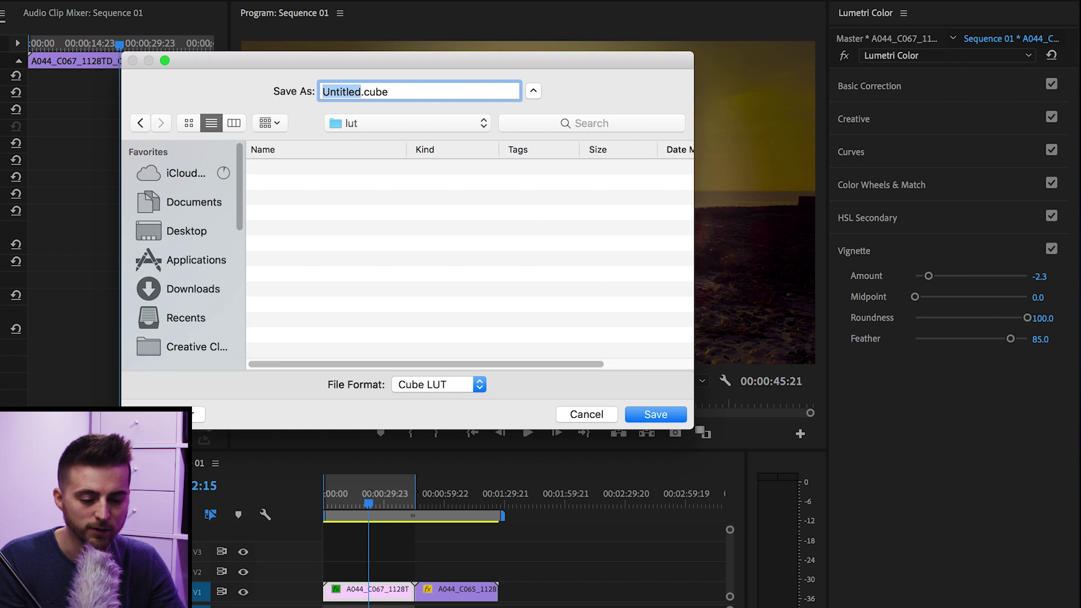
pyautogui.write('yellow lu')
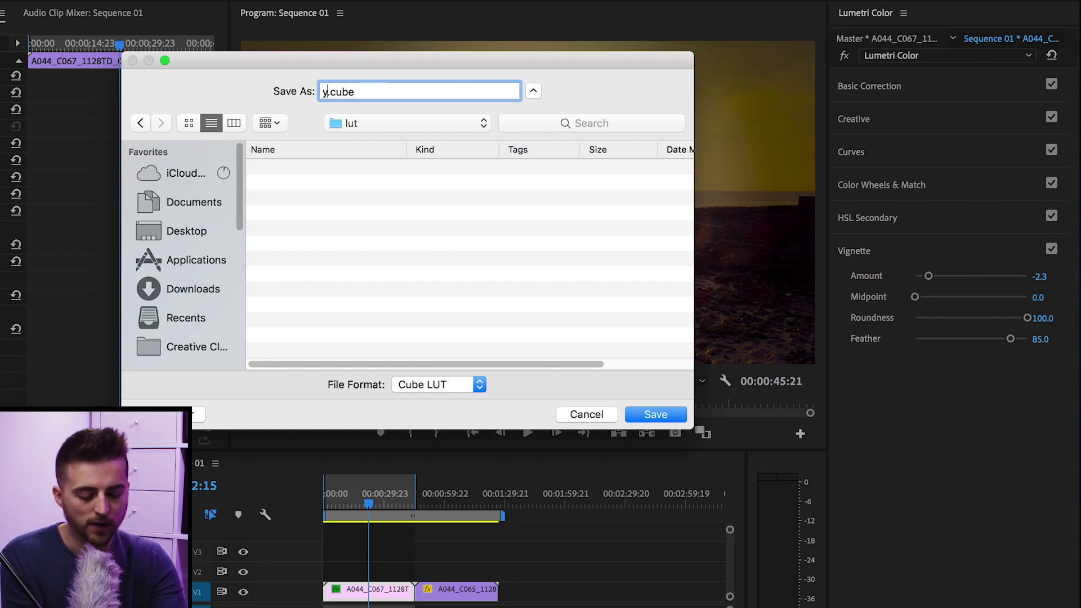
pyautogui.write('t')
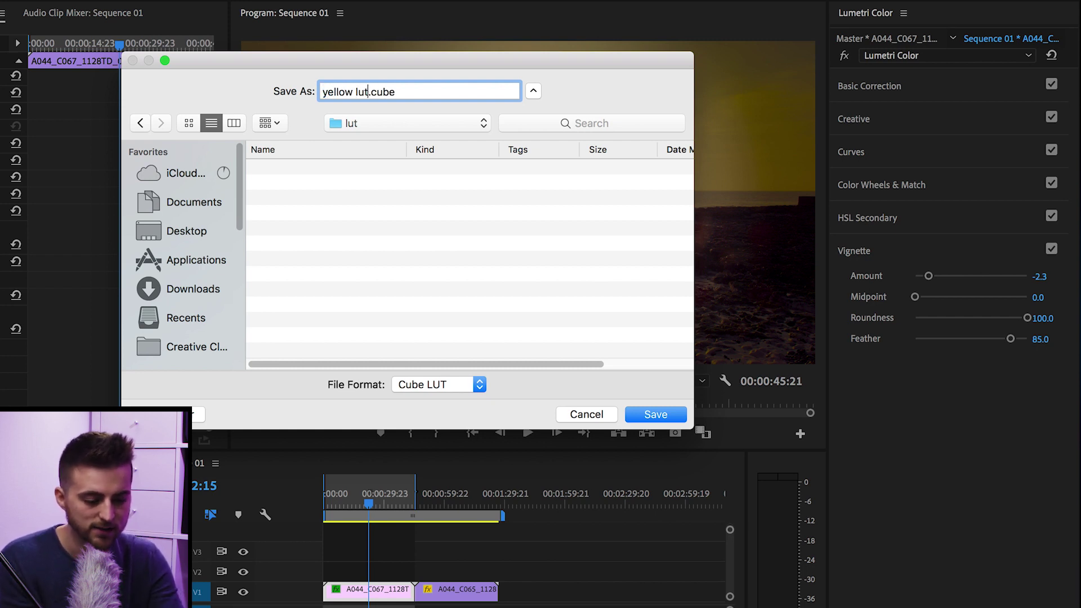
pyautogui.press('Return')
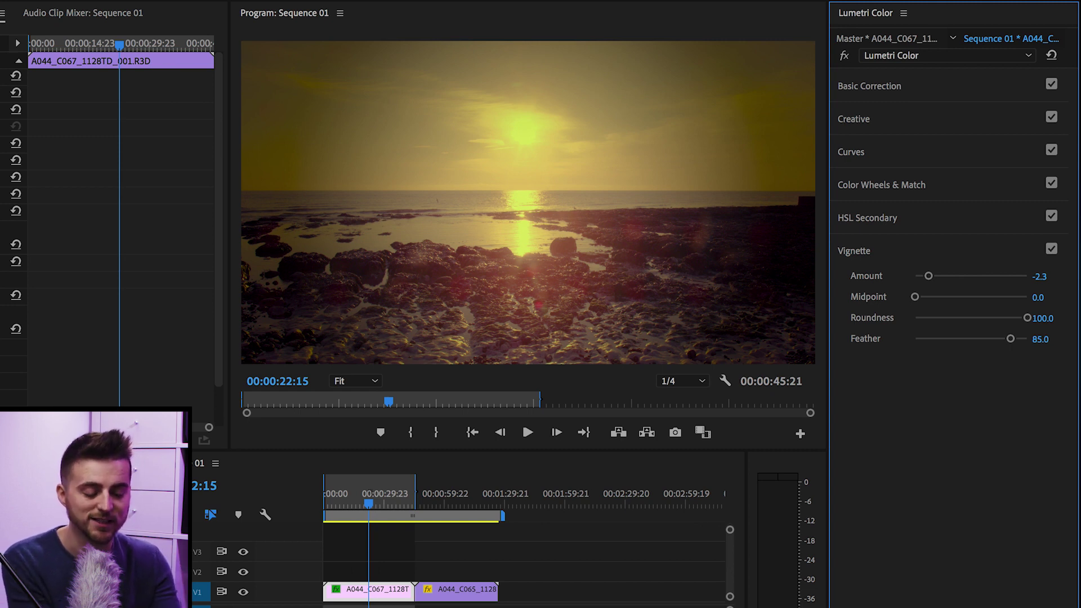
# Step: Load yellow lut.cube as the Basic Correction Input LUT on the second beach clip
pyautogui.click(458, 494)
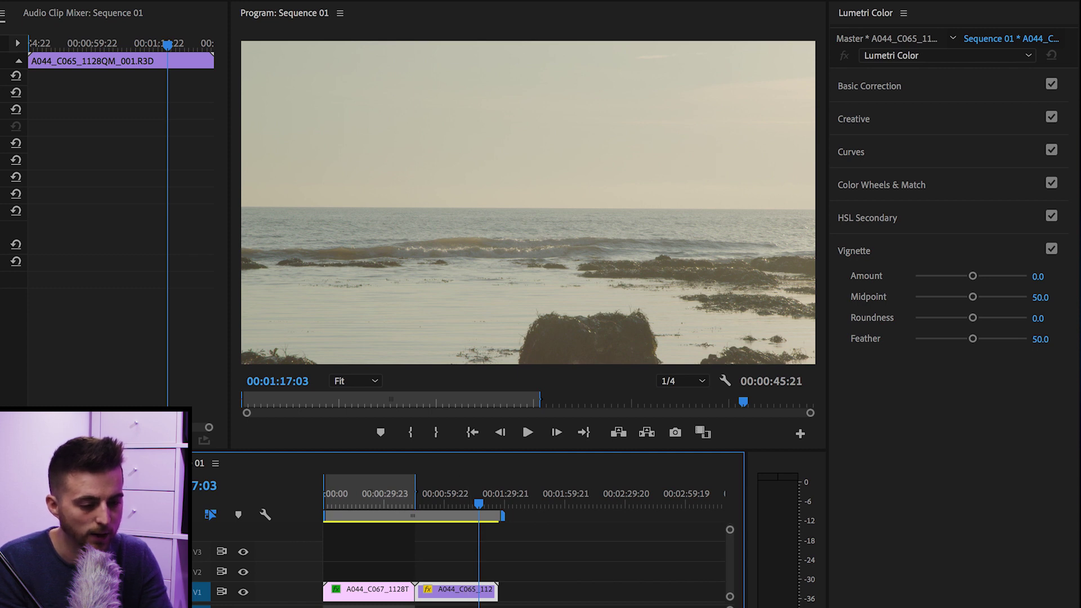
pyautogui.click(933, 91)
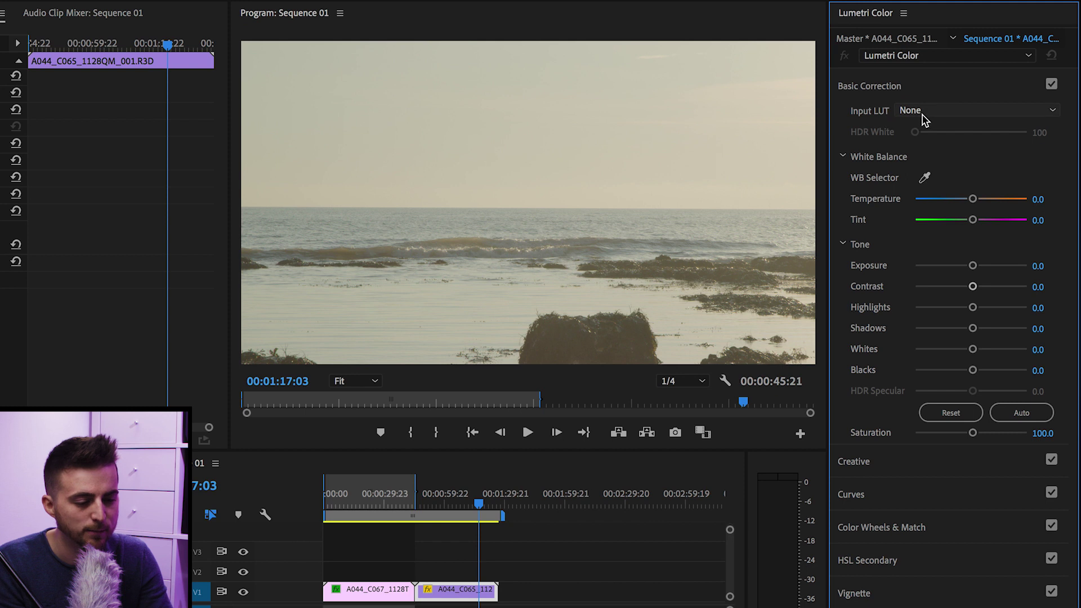
pyautogui.click(922, 113)
pyautogui.click(916, 161)
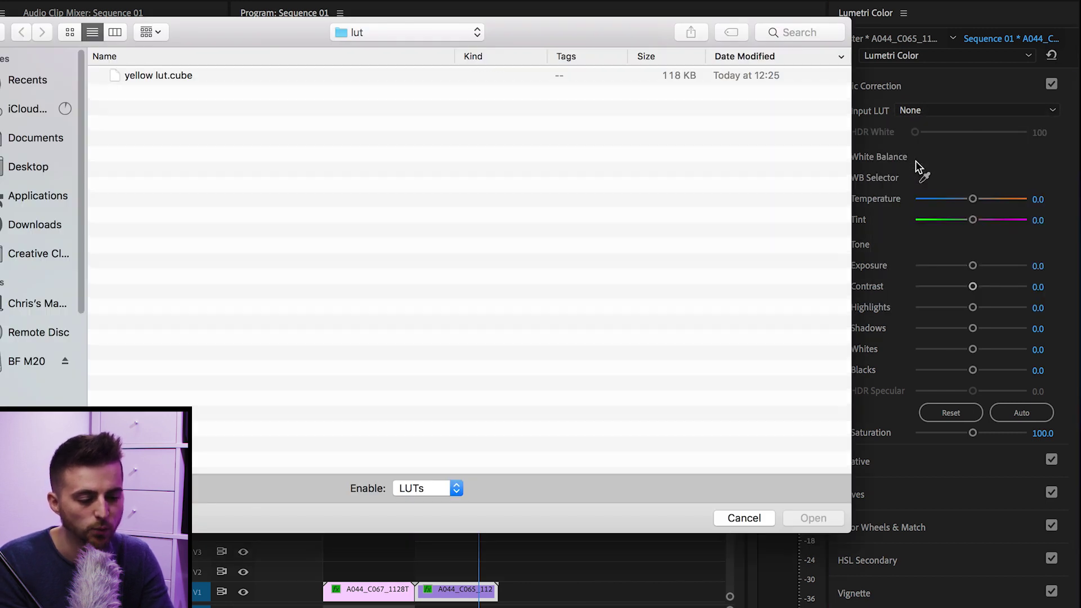
pyautogui.click(156, 76)
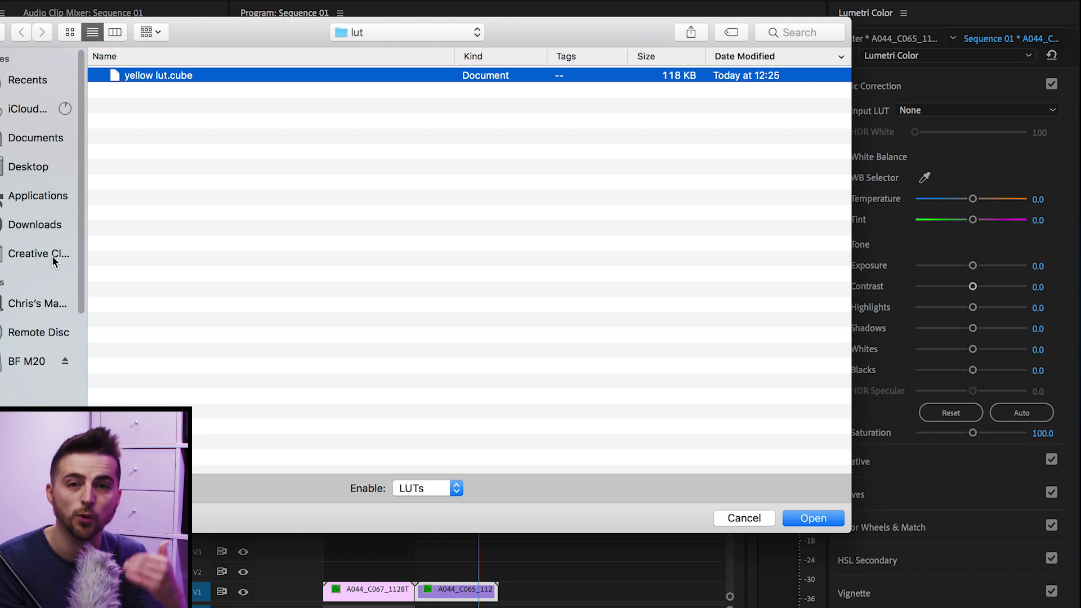
pyautogui.press('Return')
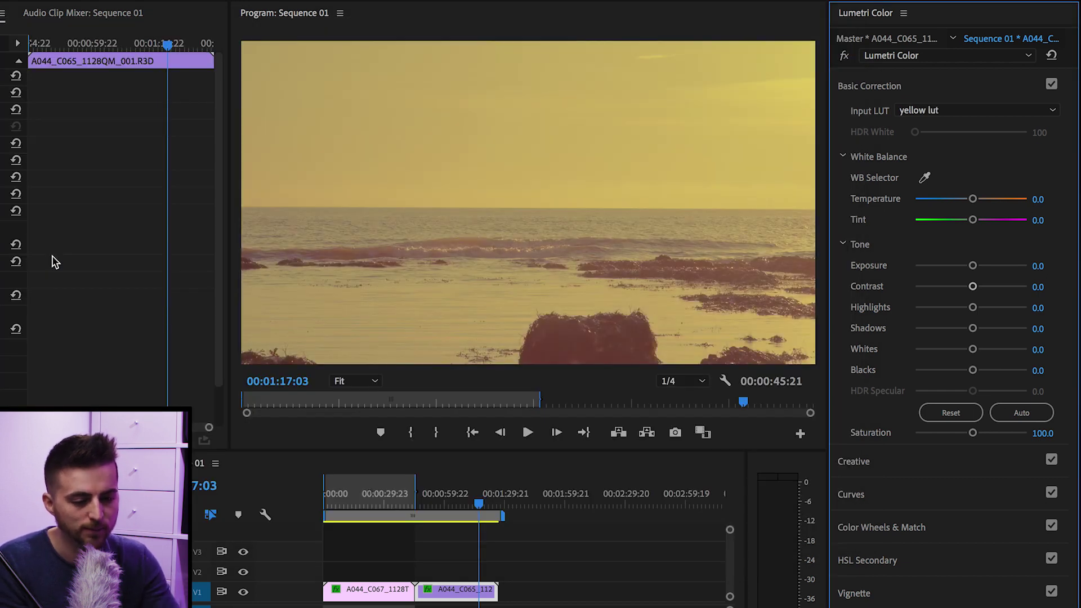